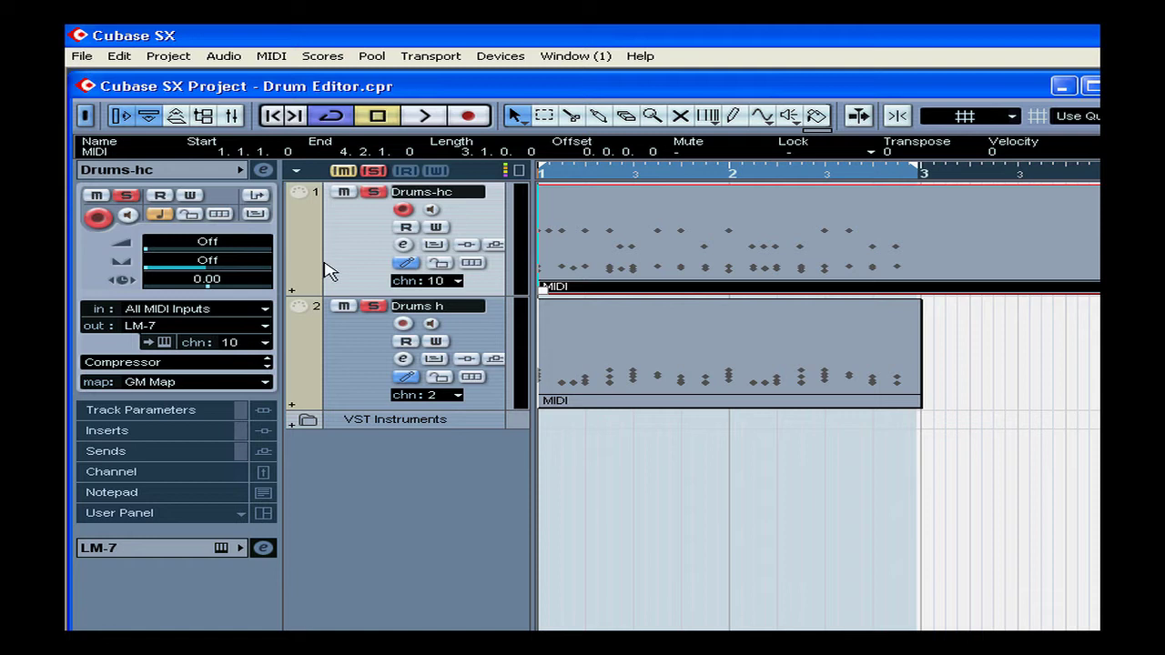
Step: Set the Drums-hc track's output to LM-7 and its drum map to GM Map
left_click(211, 325)
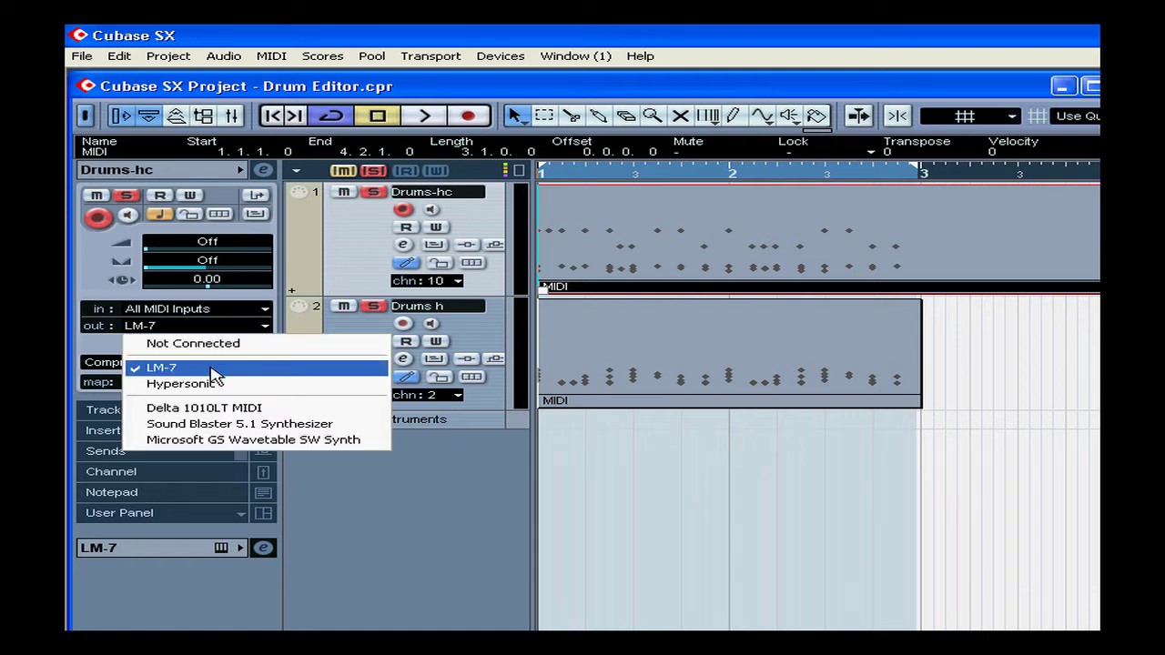
left_click(211, 370)
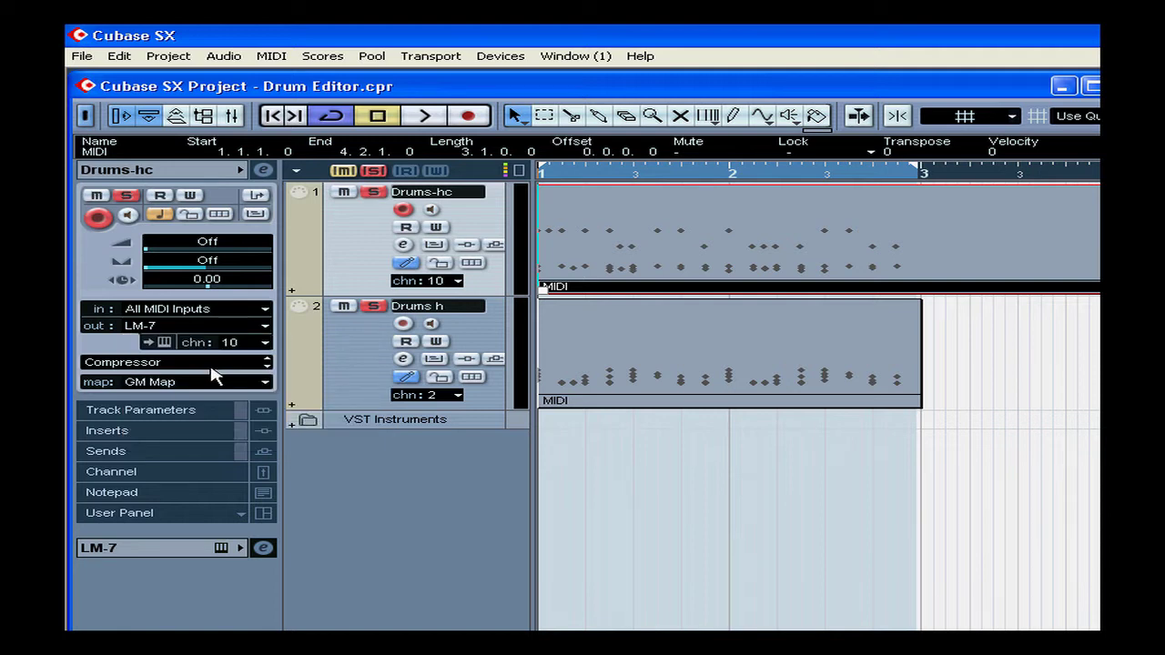
left_click(179, 380)
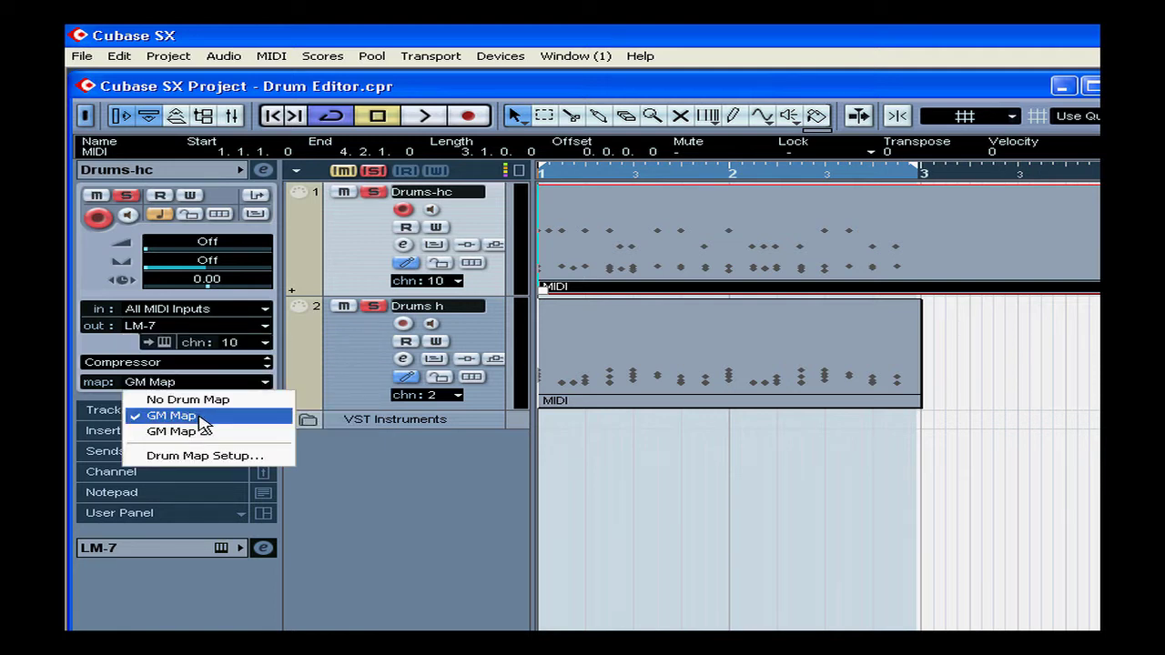
left_click(190, 417)
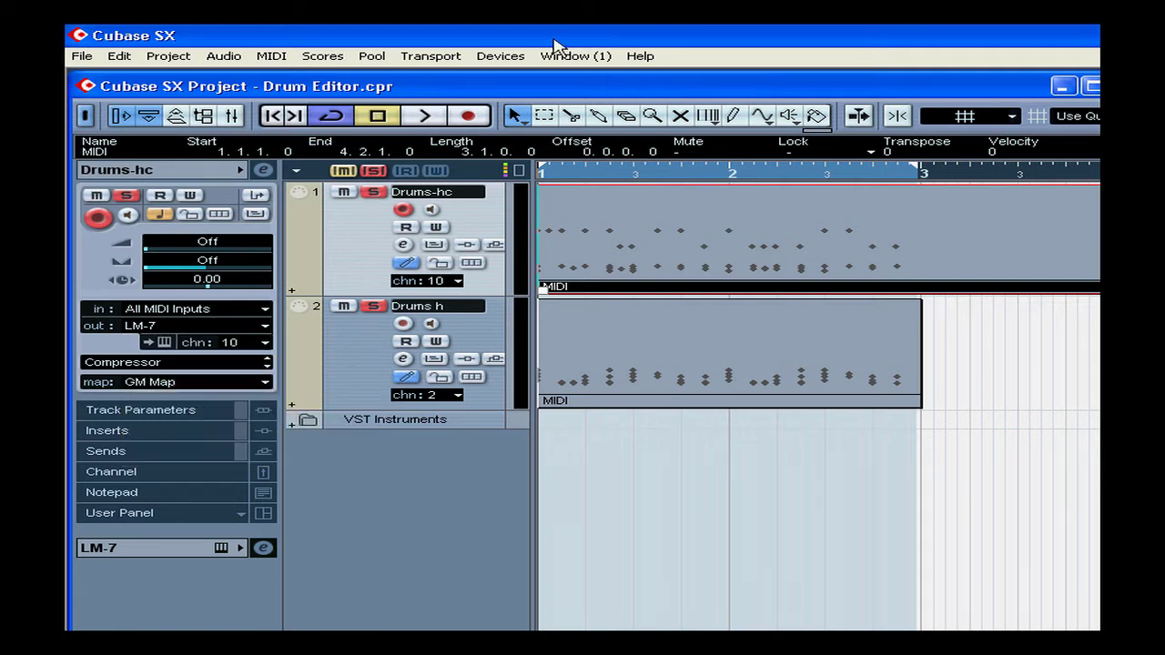
Step: Select the MIDI part on the Drums-hc track and open it in the Drum Editor
left_click(678, 337)
left_click(659, 262)
left_click(271, 57)
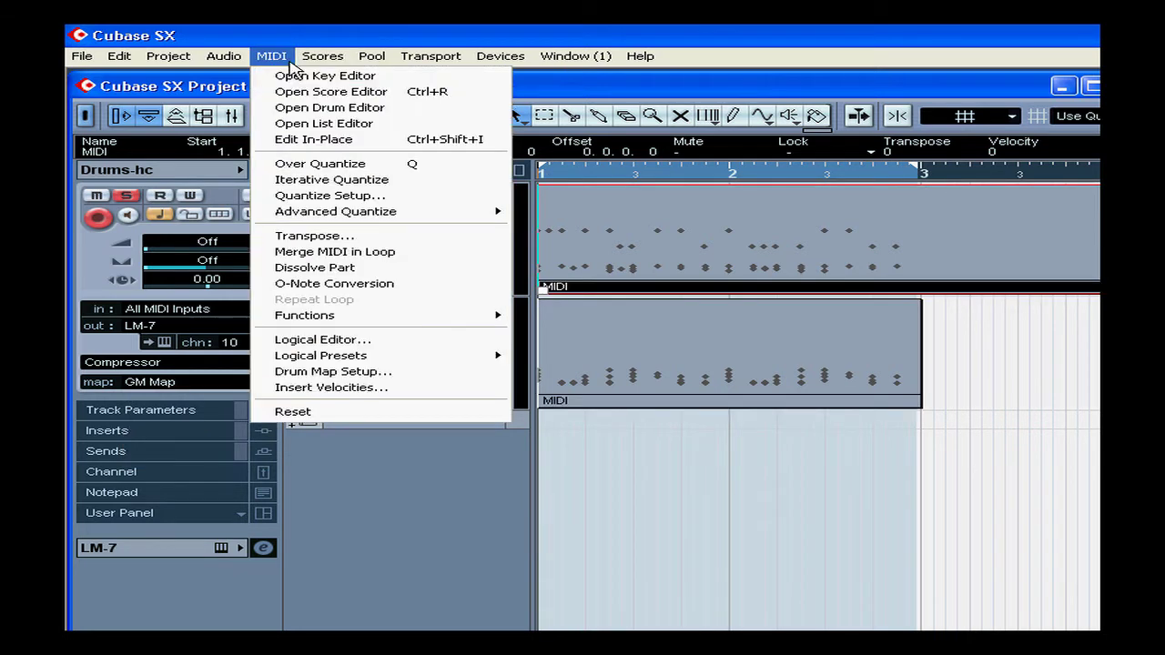
left_click(328, 109)
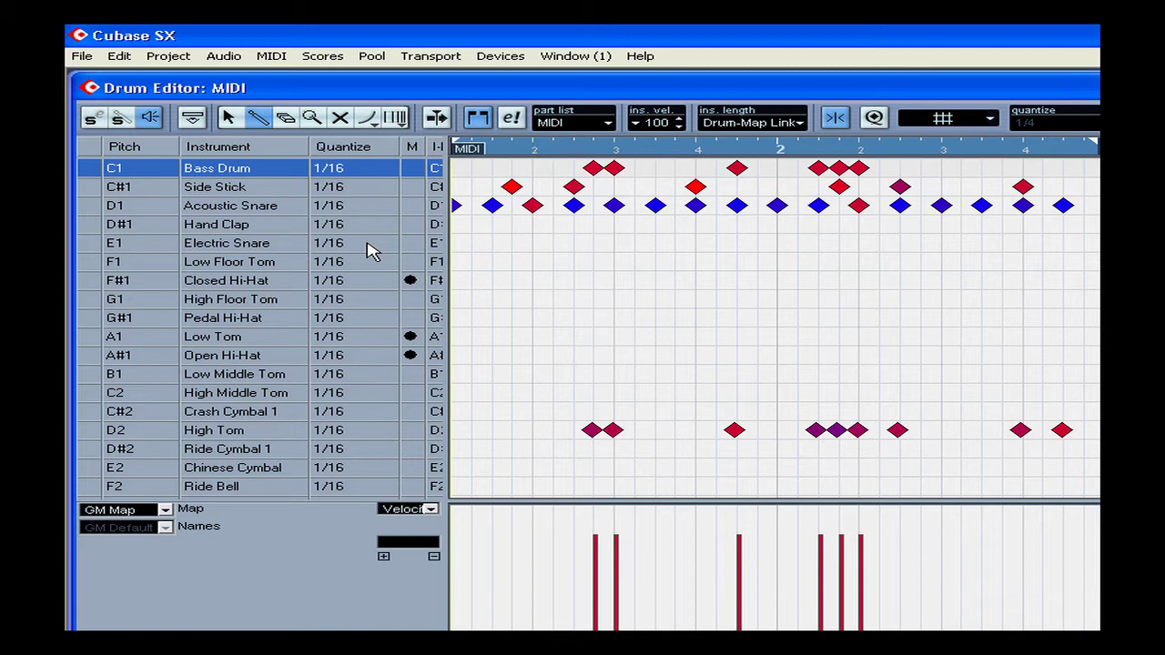
Step: View the same part in the Key Editor and close that editor again
left_click(272, 57)
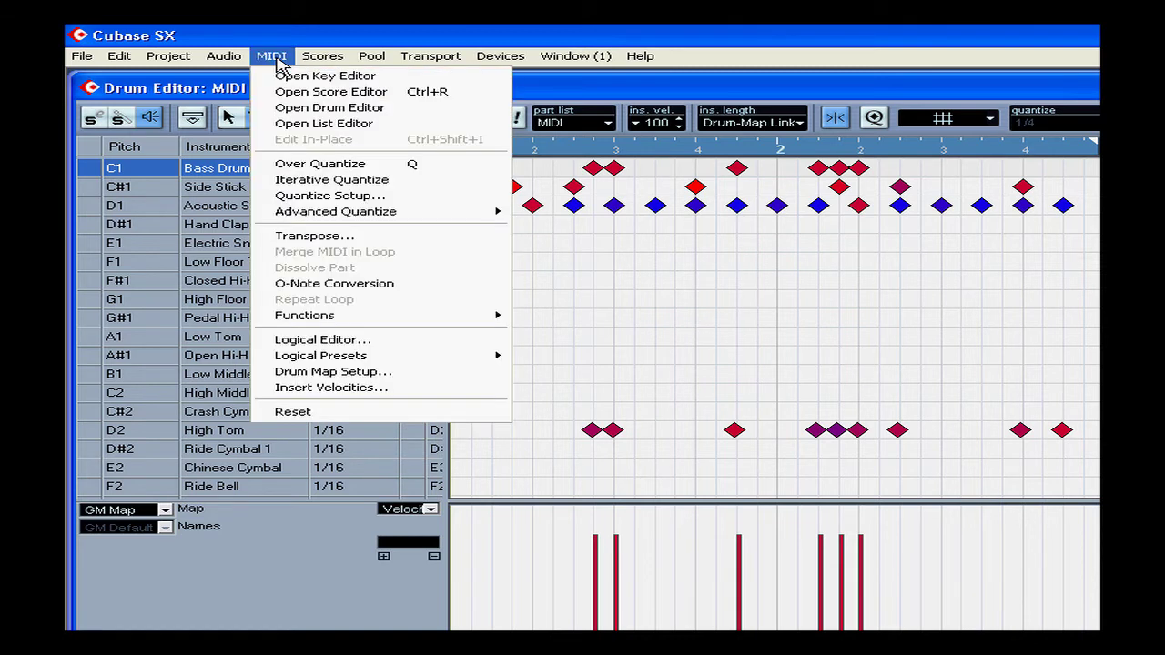
left_click(351, 79)
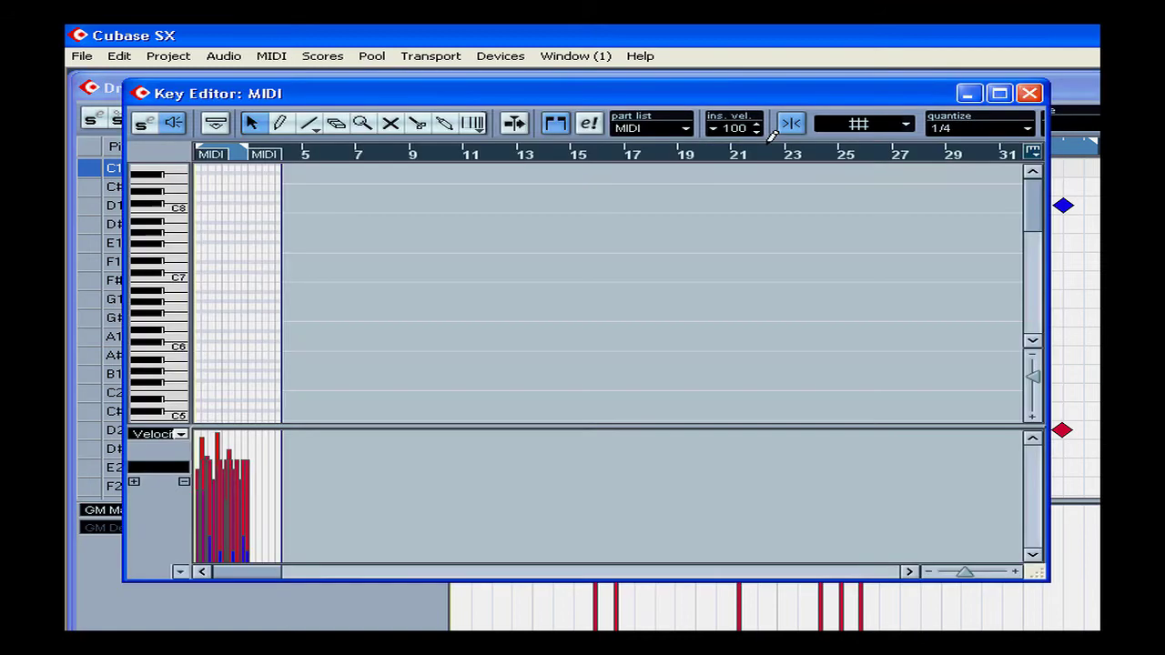
left_click(1031, 95)
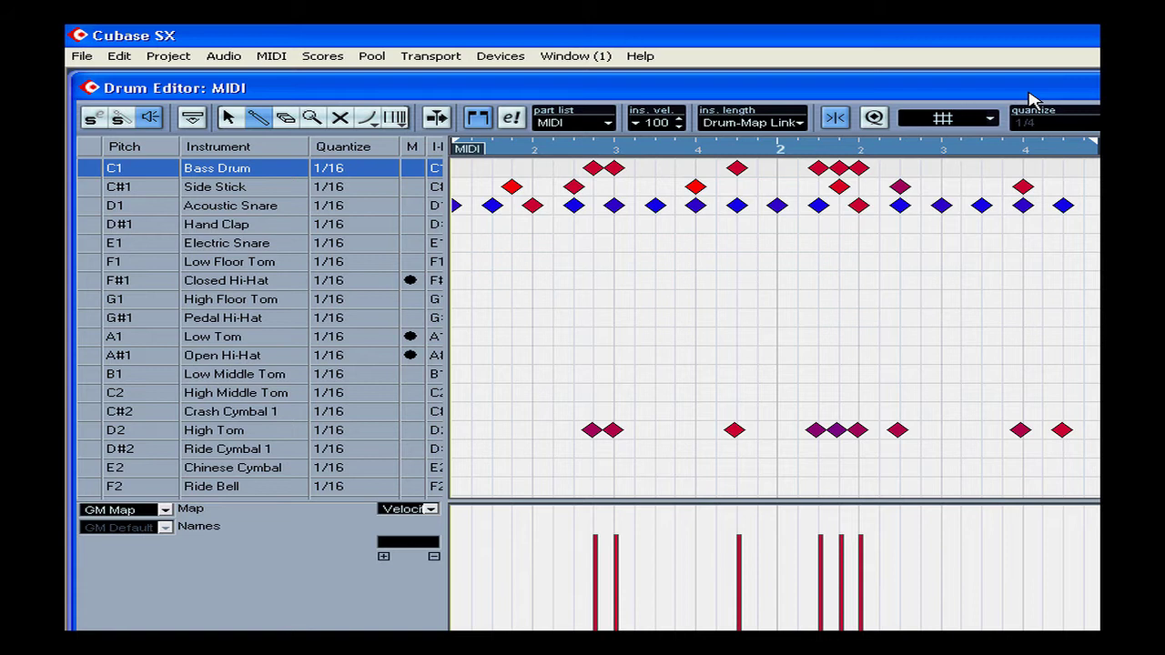
left_click_drag(901, 91, 327, 91)
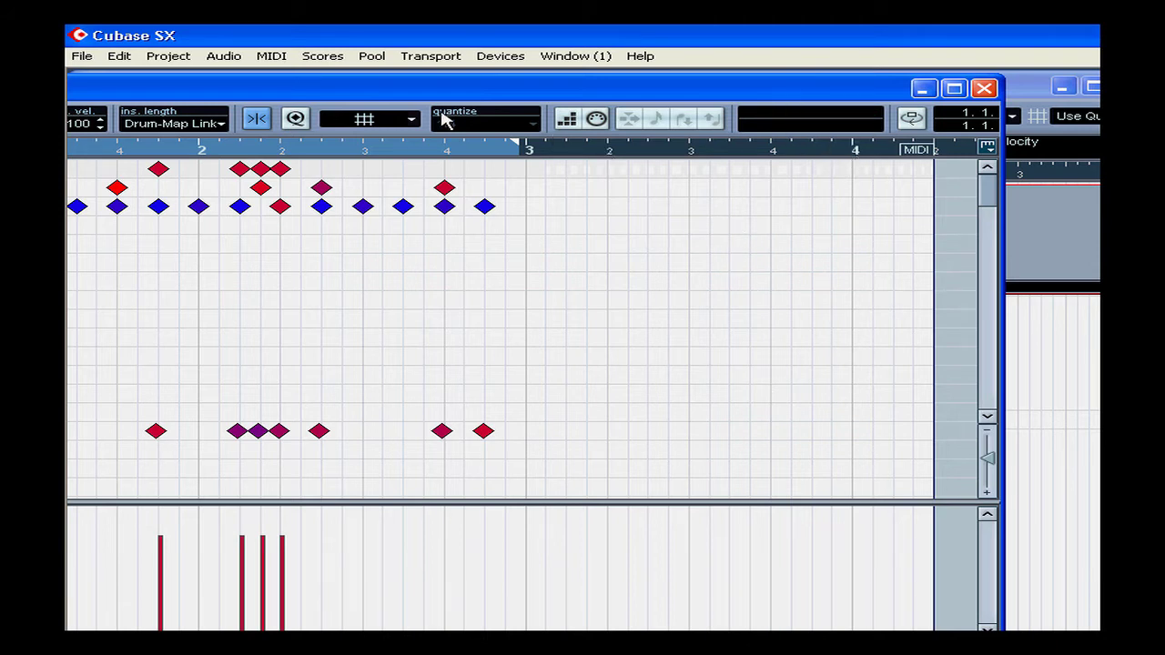
left_click_drag(277, 90, 852, 96)
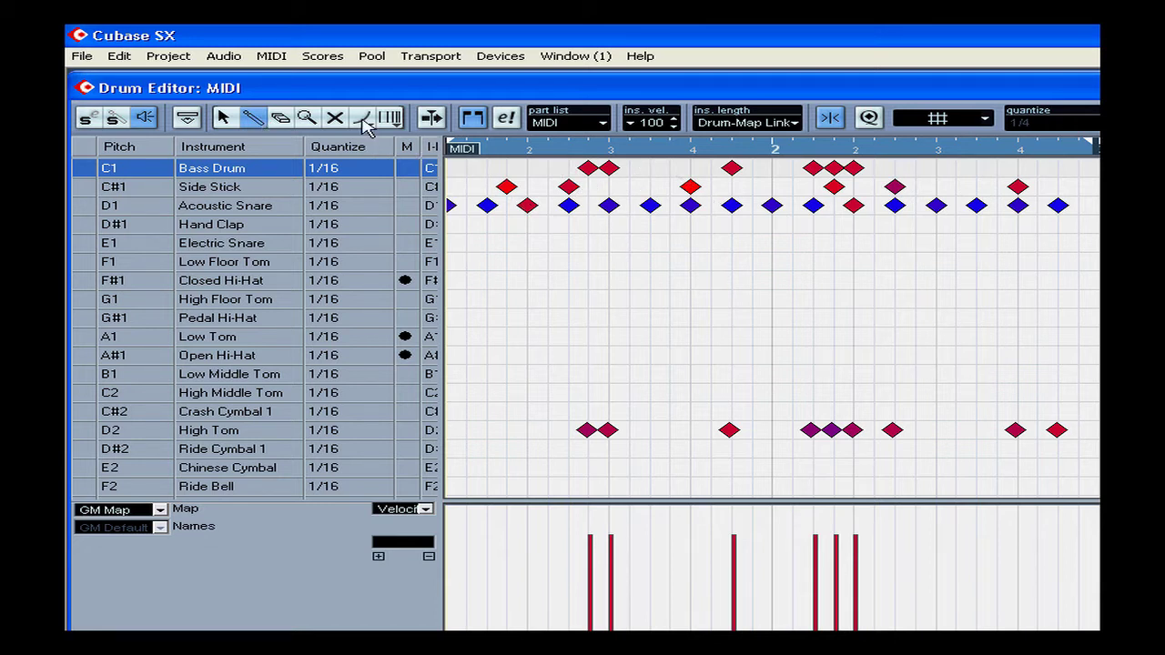
Step: Solo the Bass Drum, switch the solo to Side Stick and back to Bass Drum, and turn instrument solo off
left_click(224, 119)
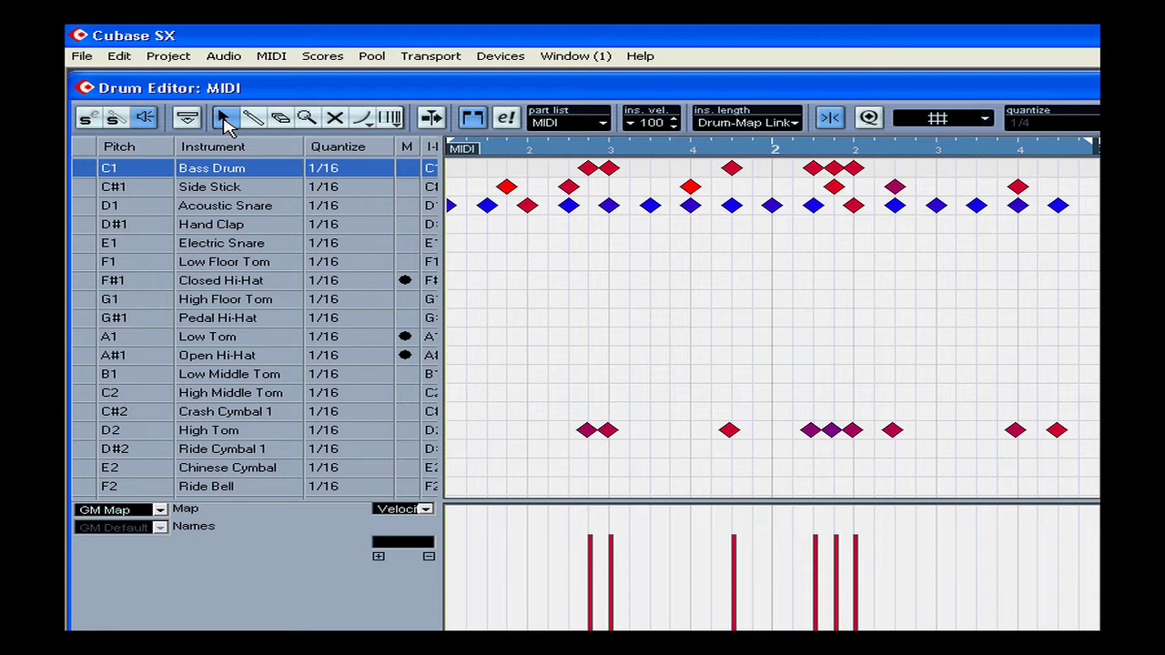
left_click(116, 120)
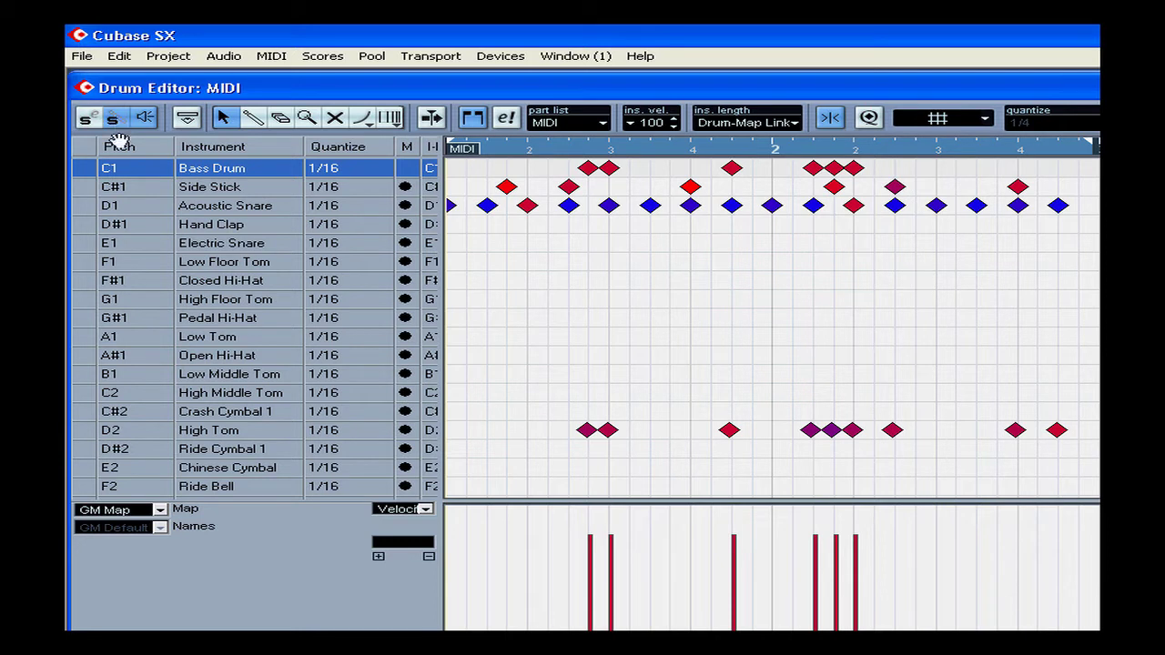
left_click(92, 187)
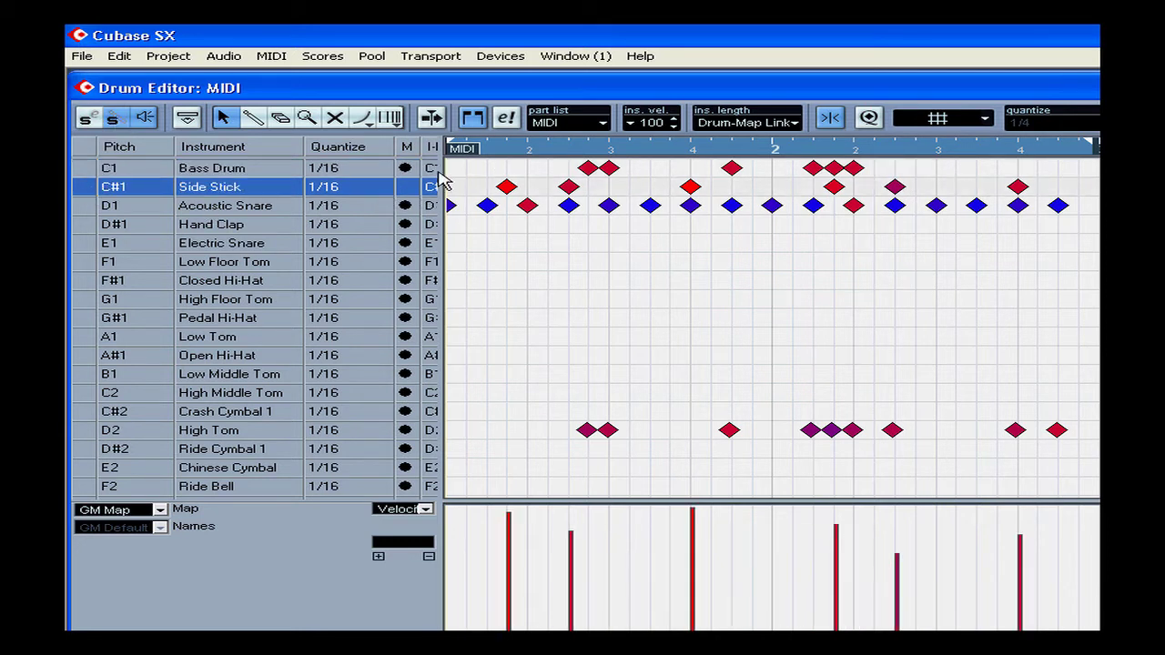
left_click(83, 170)
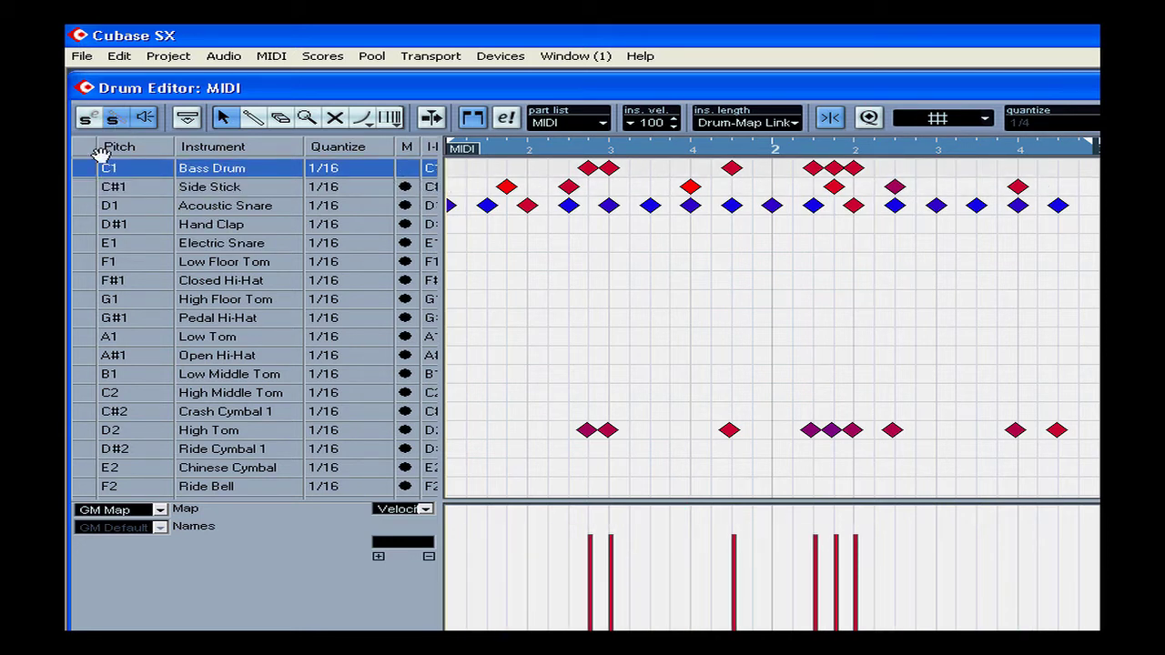
left_click(116, 121)
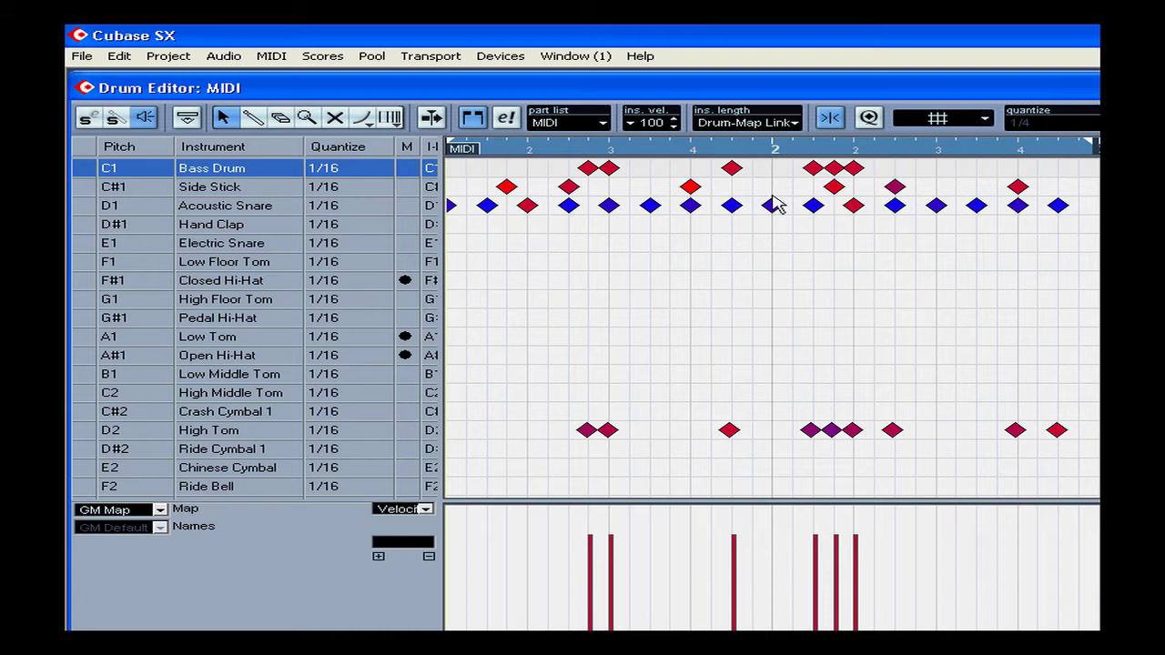
Step: Toggle snapping off and on, and switch global quantize on and off again
left_click(830, 119)
left_click(834, 121)
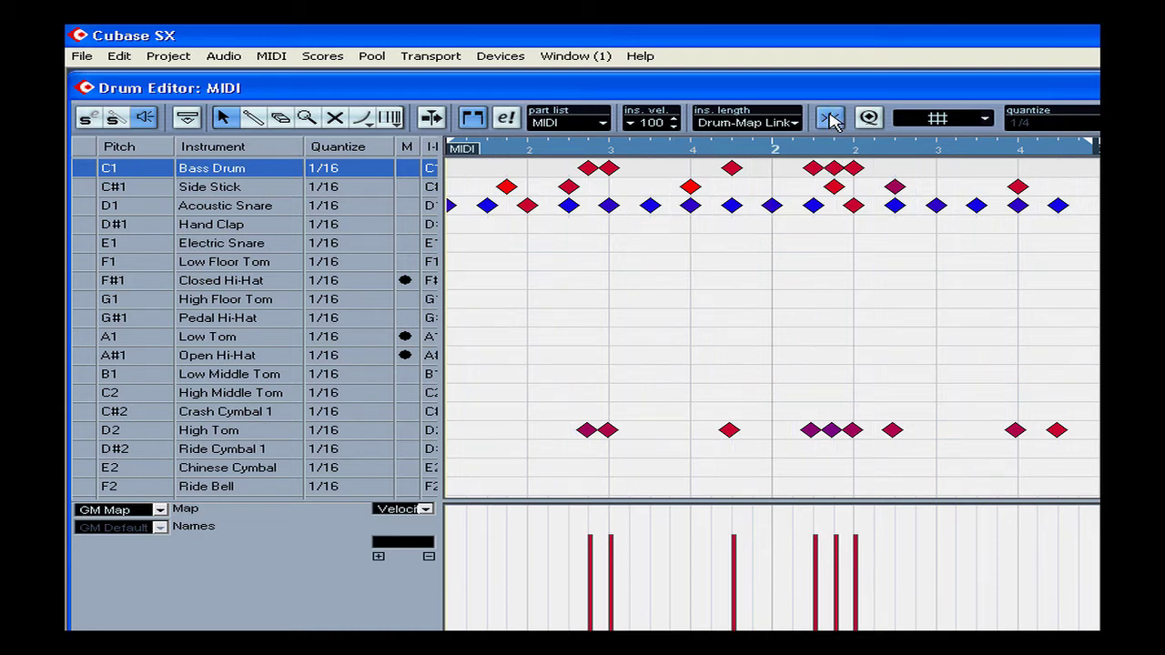
left_click(868, 119)
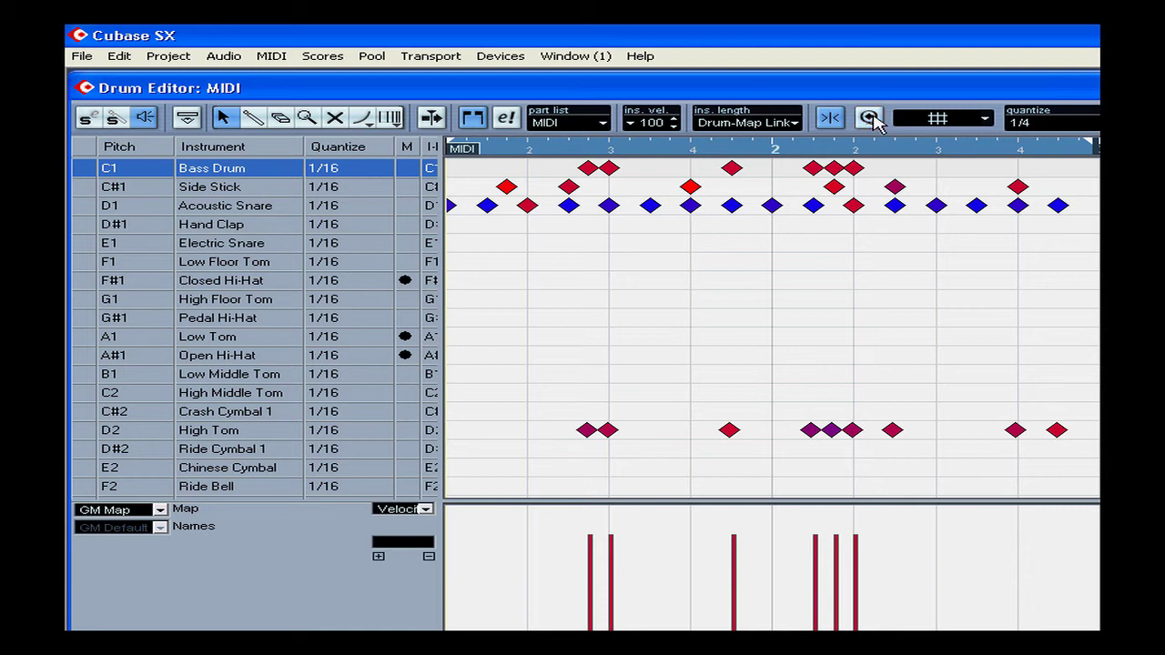
left_click(871, 119)
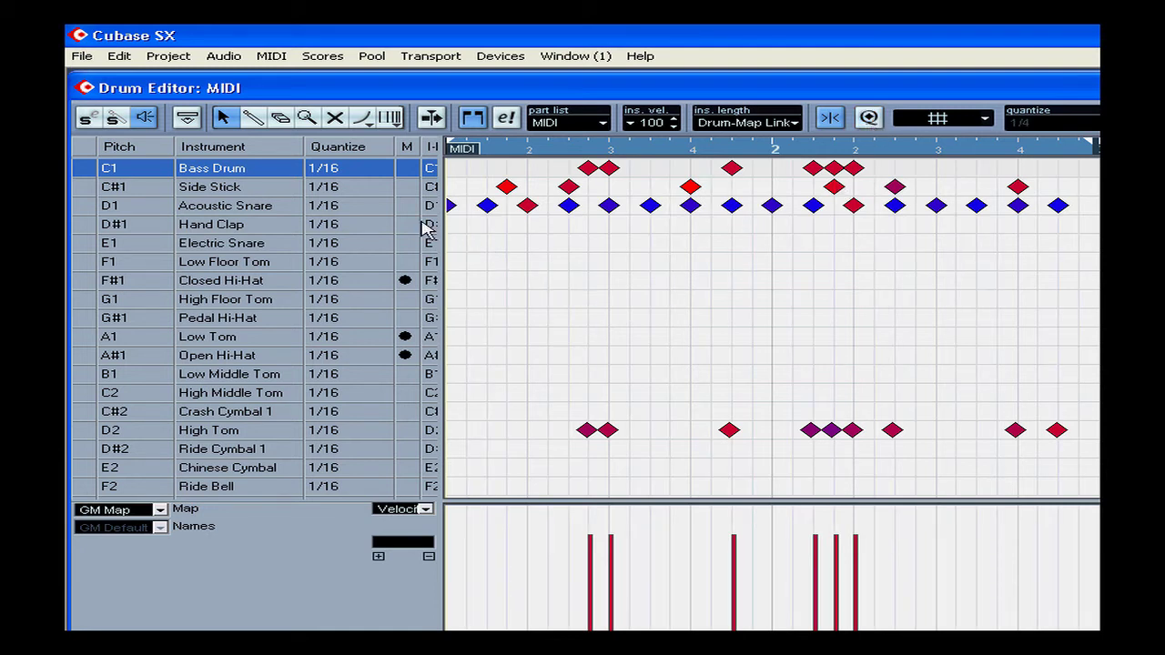
Step: Set Side Stick quantize to 1/16 and Electric Snare to 1/4, and draw Electric Snare notes from bar 1 beat 2 to bar 2 beat 3
left_click(328, 188)
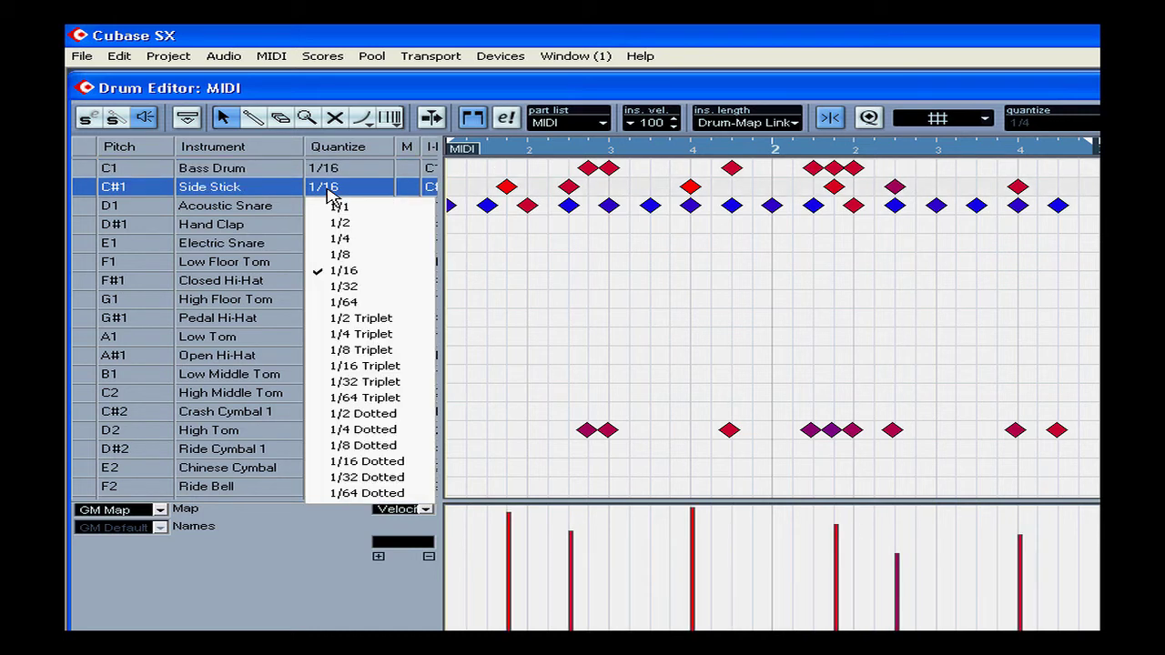
left_click(369, 273)
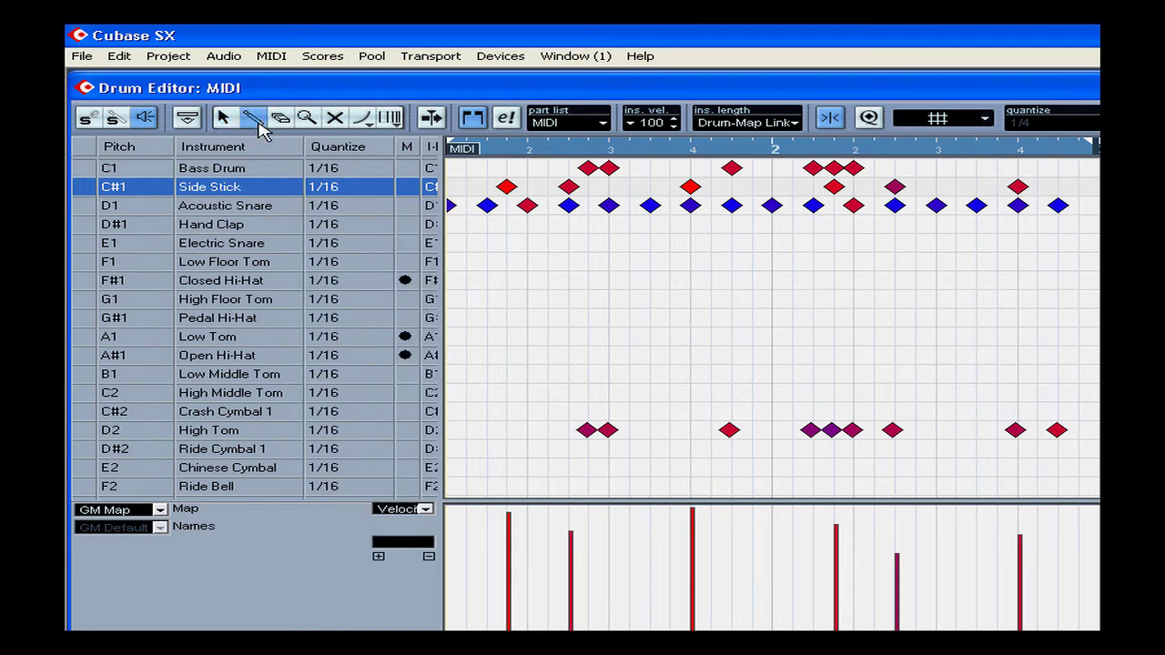
left_click(351, 244)
left_click(357, 301)
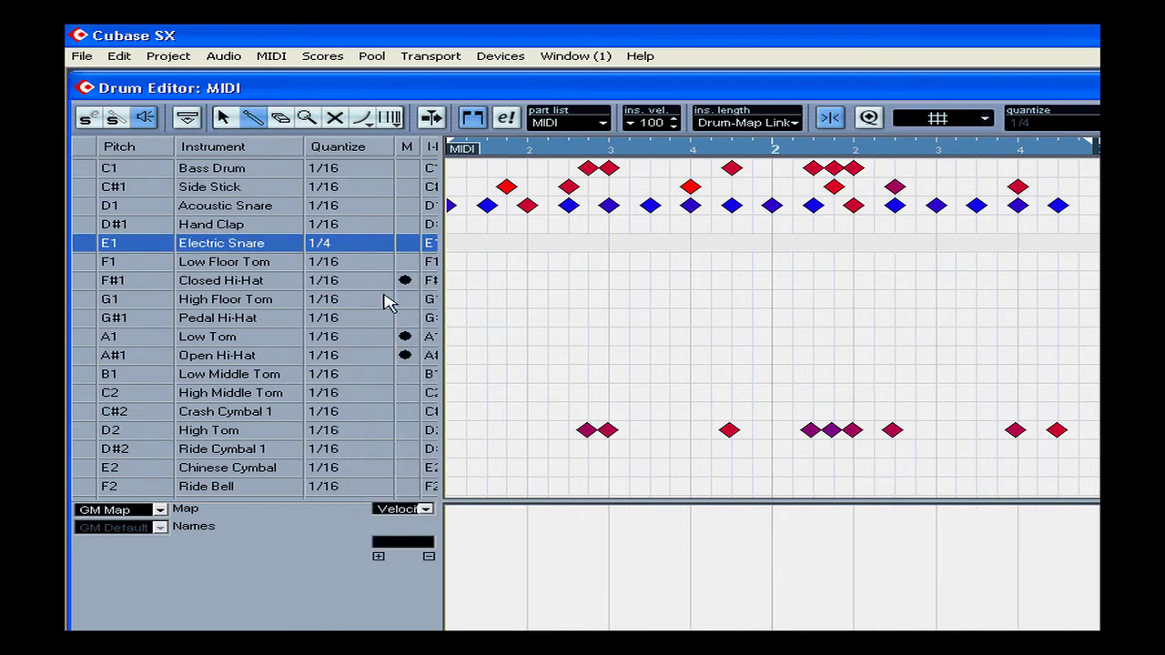
left_click_drag(499, 252, 952, 252)
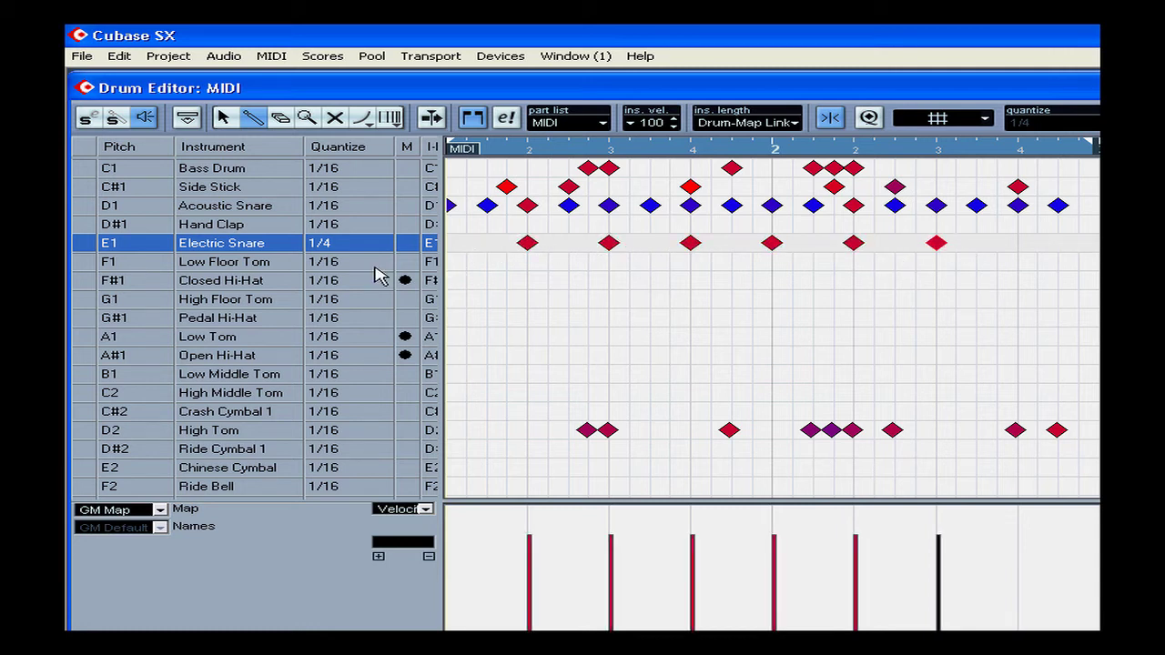
Step: Set Low Floor Tom quantize to 1/32 and draw continuous notes from just before bar 1 beat 2 to past bar 2 beat 3
left_click(335, 263)
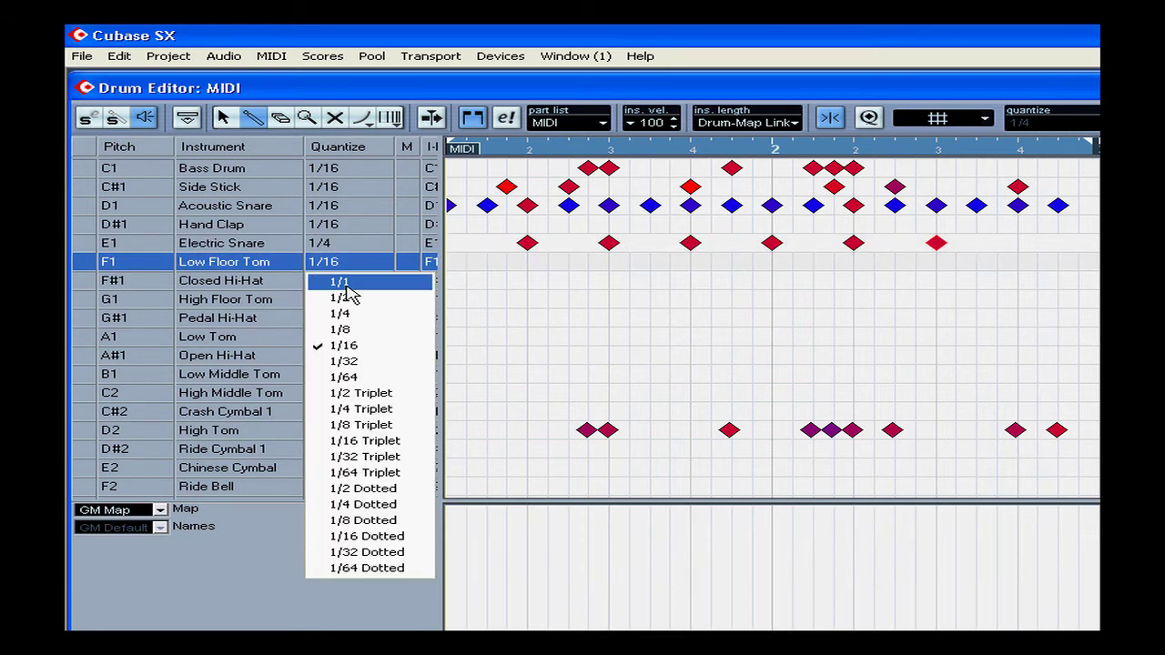
left_click(372, 360)
left_click(507, 262)
left_click_drag(509, 263, 977, 266)
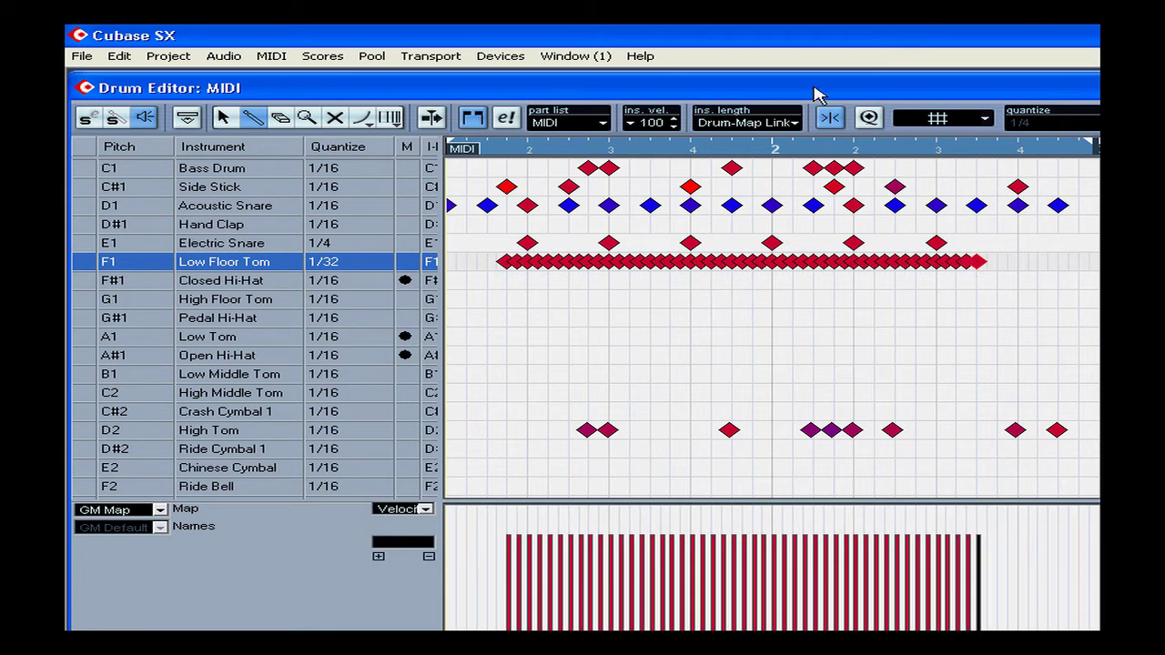
Step: Enable global quantize in place of the per-instrument values and choose 1/4 as its setting
left_click(870, 118)
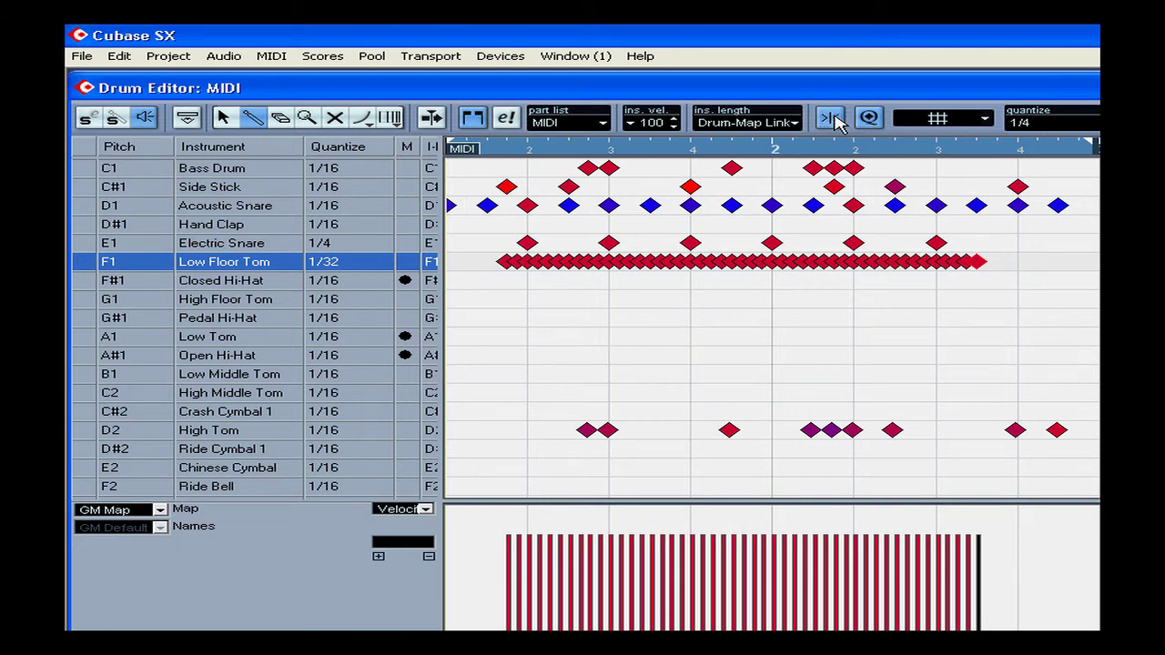
left_click(1026, 123)
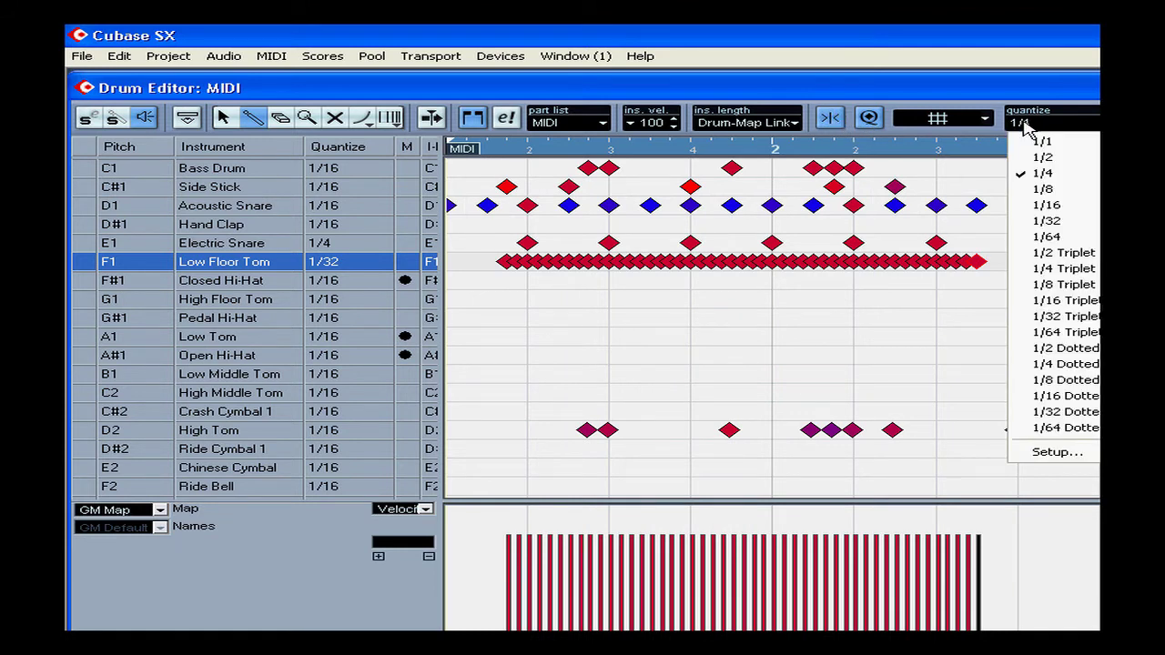
left_click(1048, 175)
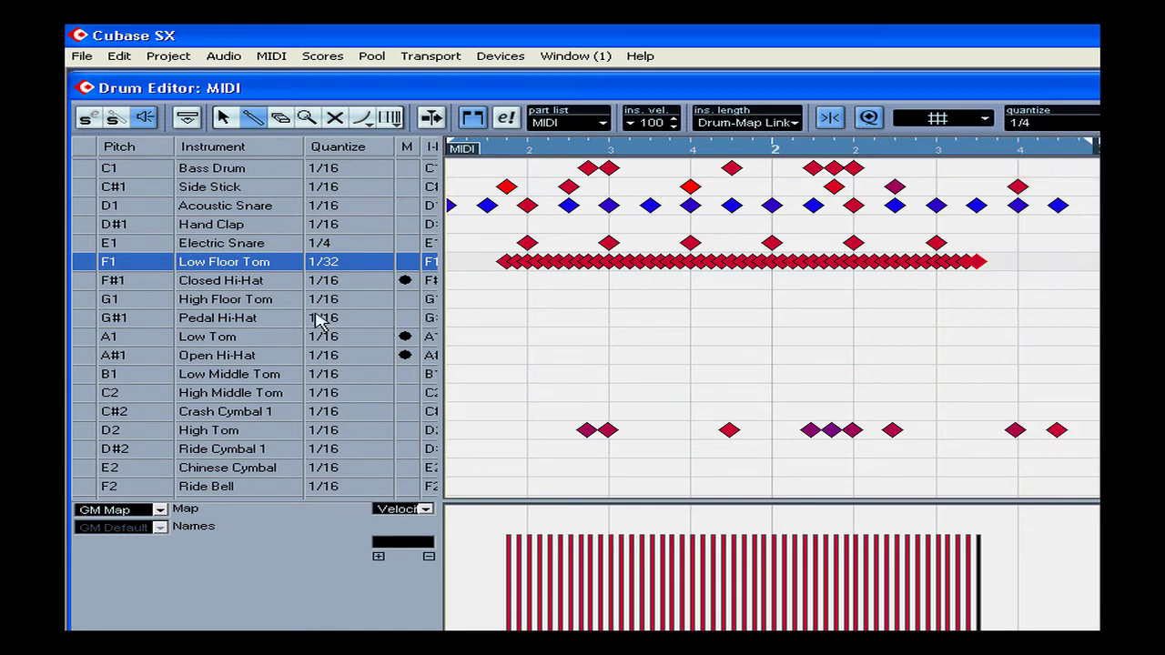
Step: Choose 1/16 as the Closed Hi-Hat's own quantize and draw Closed Hi-Hat notes from bar 1 beat 2 to bar 2 beat 3
left_click(321, 284)
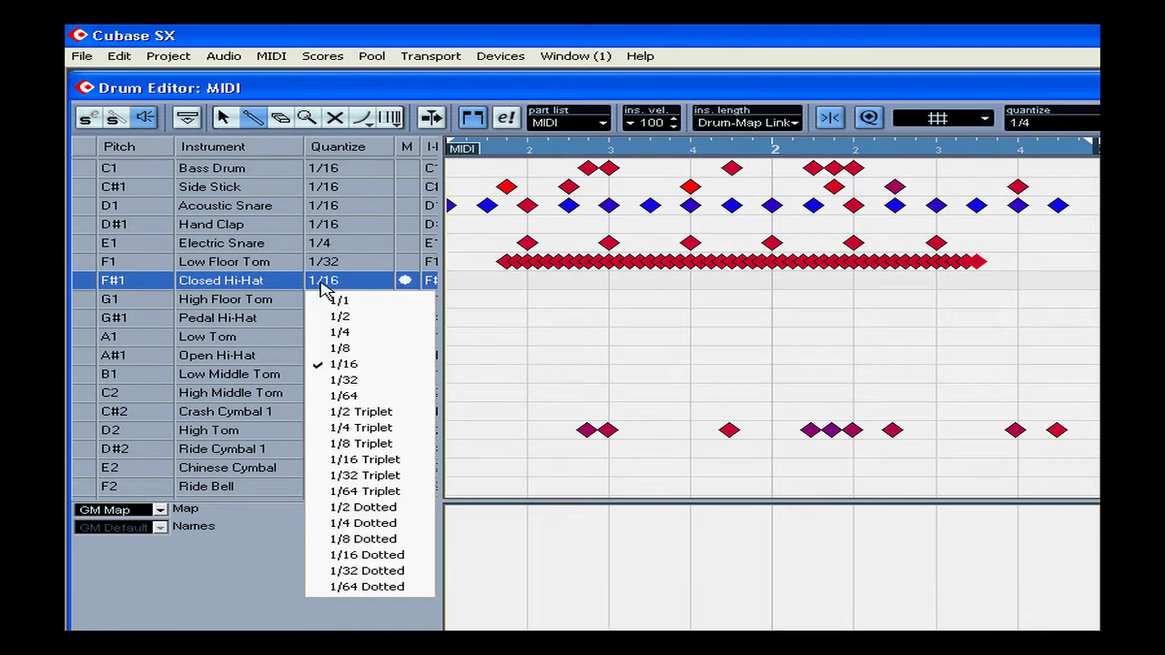
left_click(367, 366)
left_click(527, 281)
left_click(609, 280)
left_click_drag(689, 284, 960, 286)
Step: Compare the velocity bars of the Bass Drum, Side Stick and Acoustic Snare
left_click(116, 169)
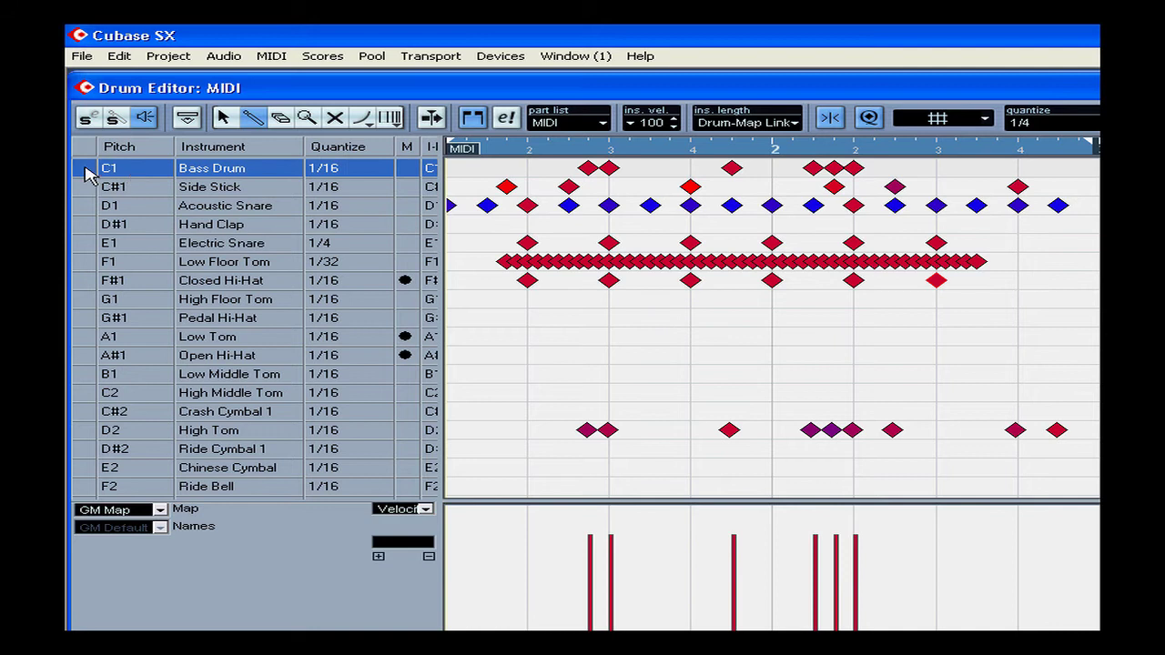
left_click(85, 185)
left_click(86, 205)
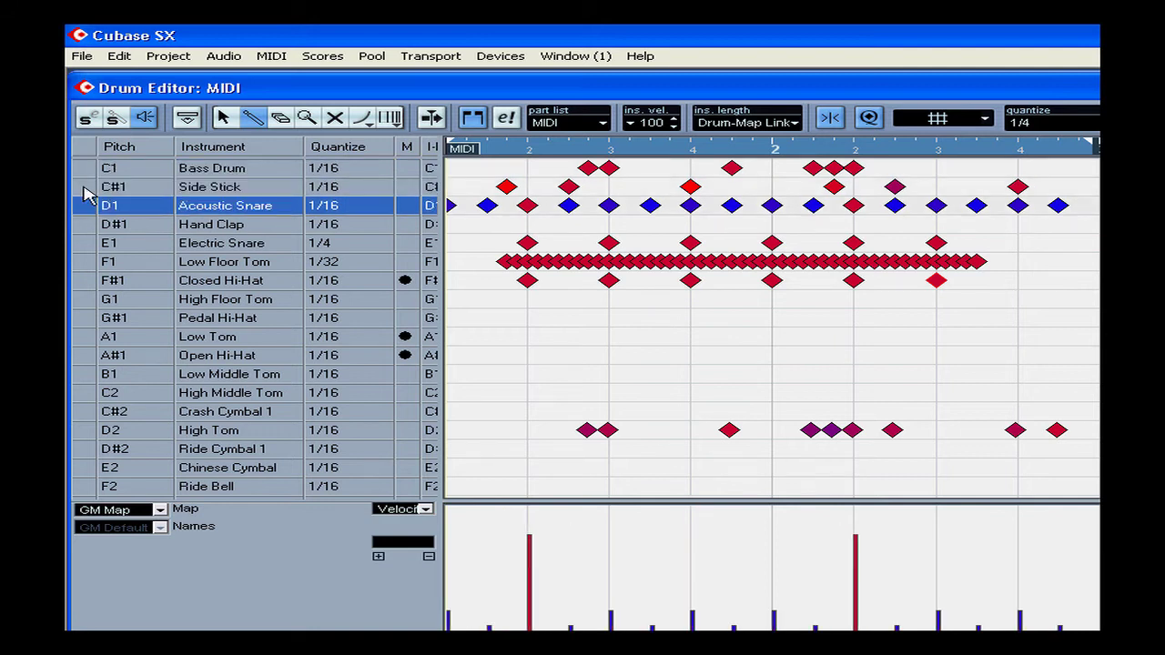
left_click(85, 187)
left_click(86, 169)
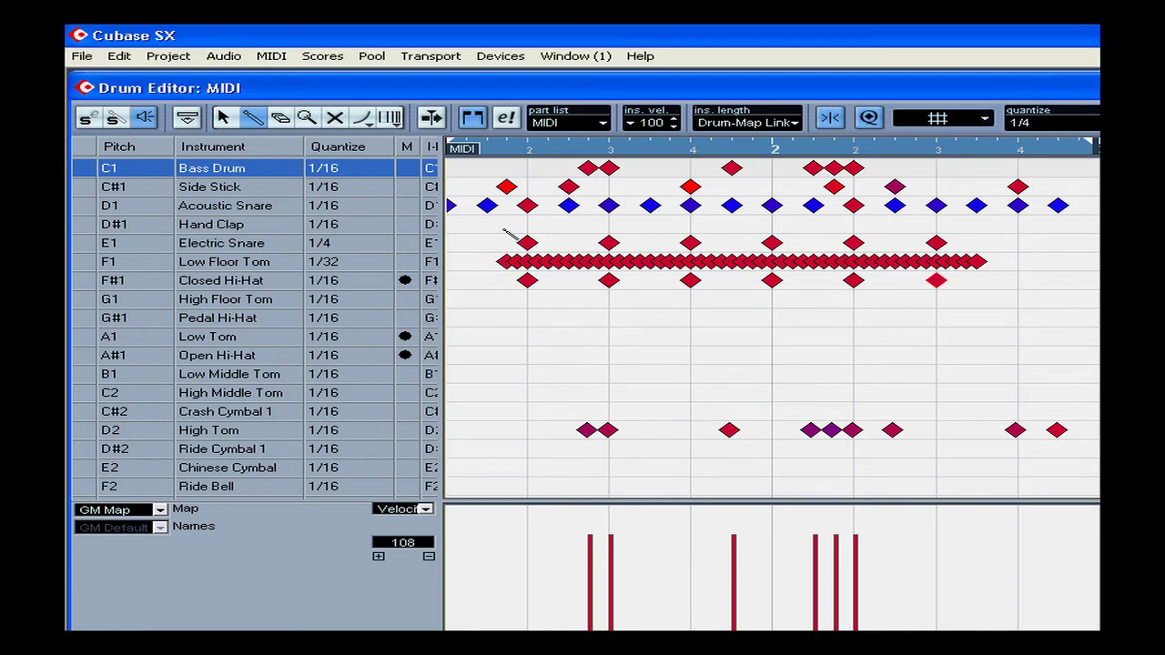
Step: Draw a lower velocity curve that dips and rises again across the Low Floor Tom notes
left_click(93, 265)
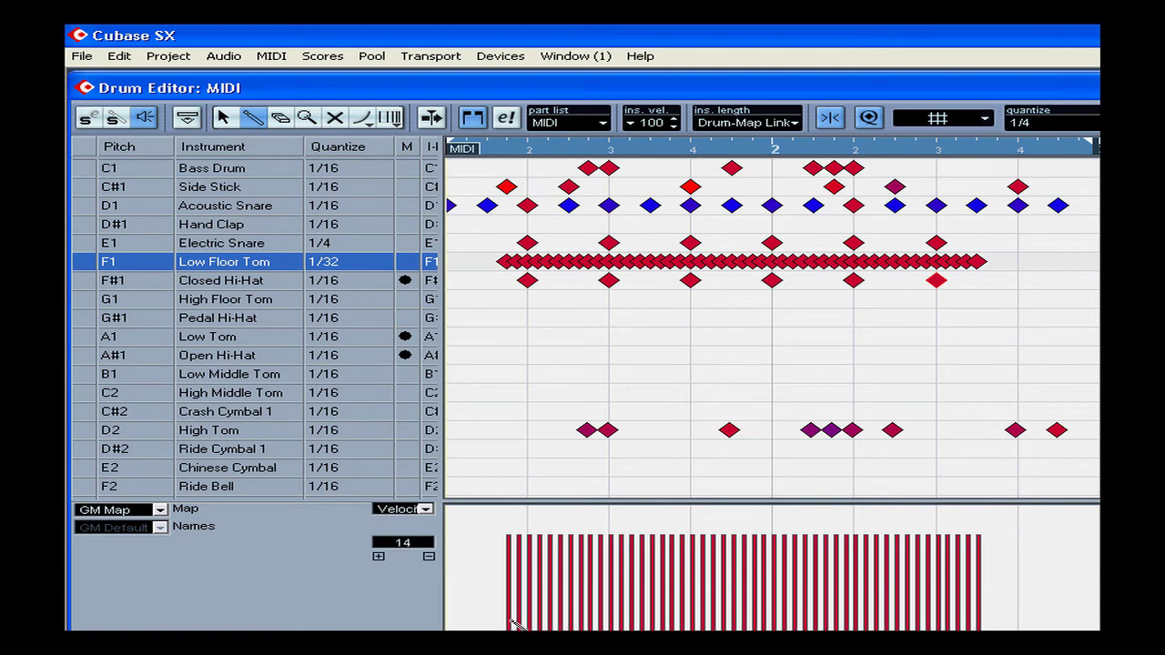
mouse_move(507, 579)
left_mouse_down()
mouse_move(664, 614)
mouse_move(910, 582)
mouse_move(961, 599)
left_mouse_up()
Step: Copy a block of Electric Snare, Low Floor Tom and Closed Hi-Hat notes onto Pedal Hi-Hat, Low Tom and Open Hi-Hat, starting at bar 1 beat 4
left_click(224, 119)
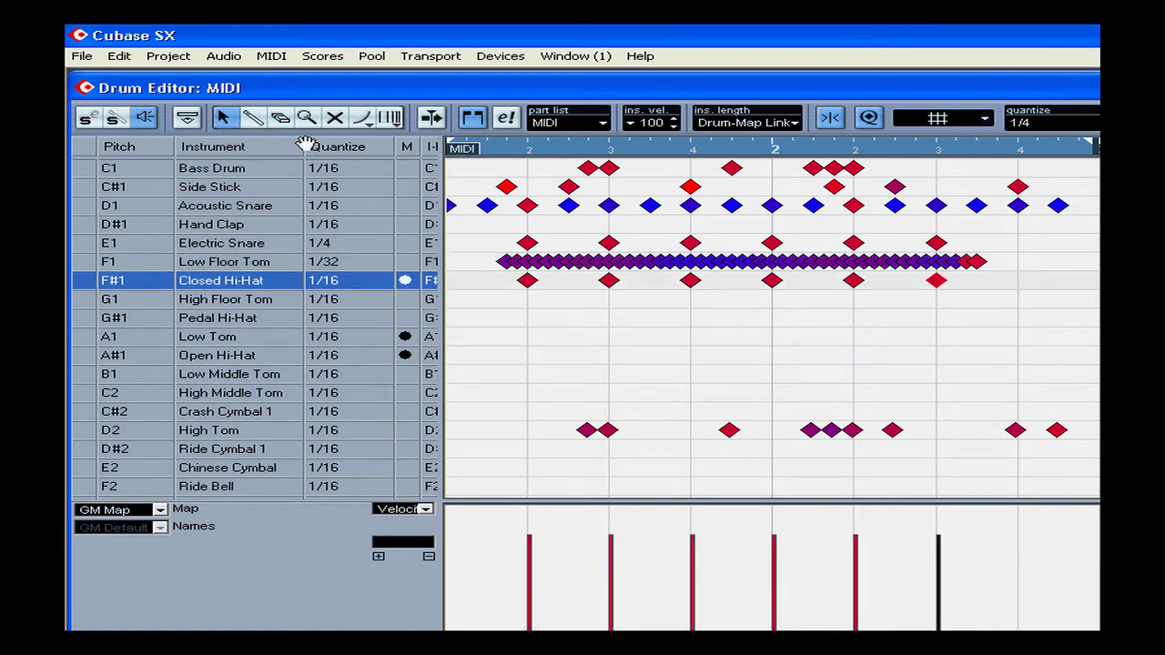
left_click_drag(498, 230, 871, 338)
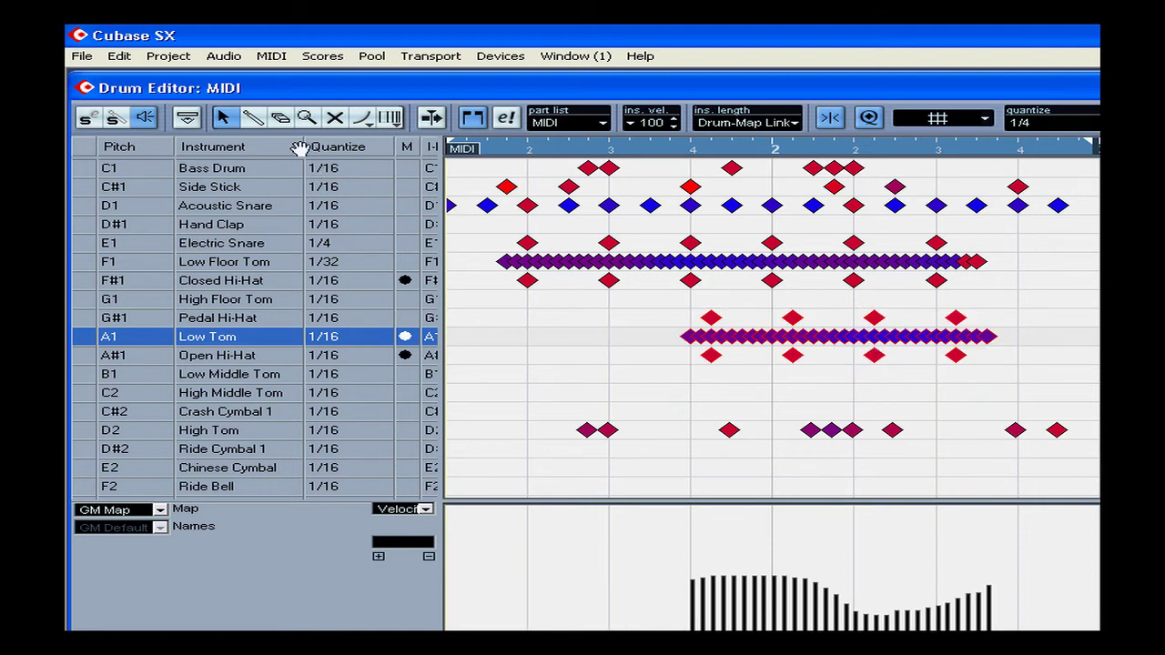
Step: Mute the Electric Snare, Low Floor Tom and Closed Hi-Hat notes from just before bar 1 beat 2 to just past beat 3
left_click(335, 119)
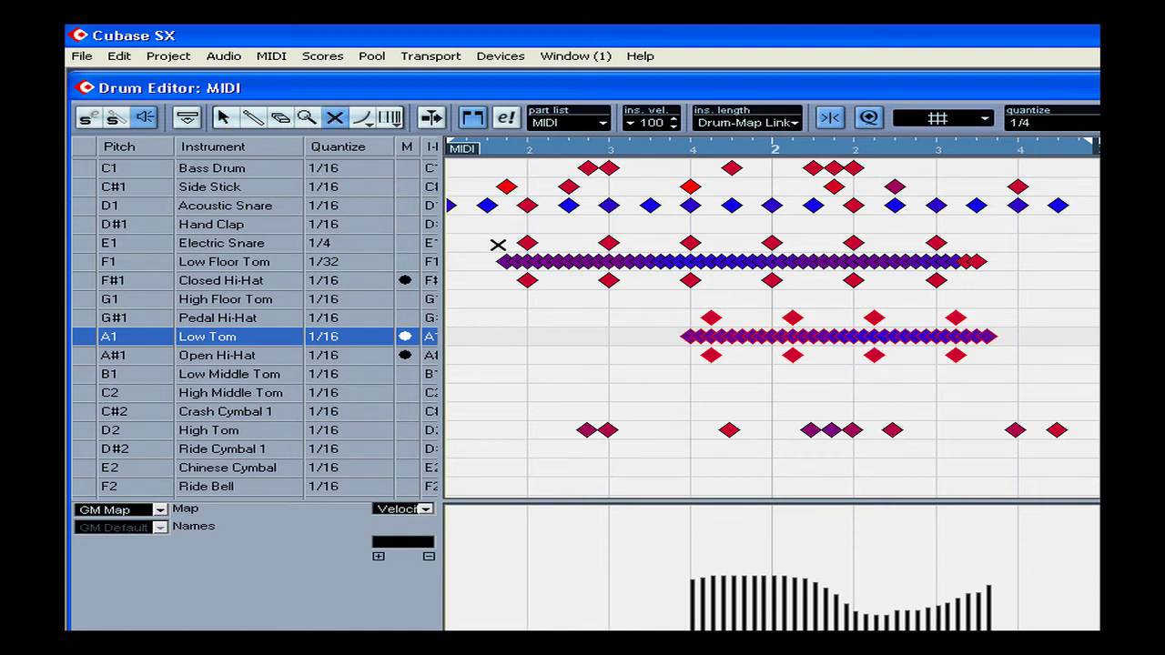
left_click_drag(497, 245, 621, 296)
Step: Erase all notes on Electric Snare, Low Floor Tom, Closed Hi-Hat, Pedal Hi-Hat, Low Tom and Open Hi-Hat
left_click(223, 117)
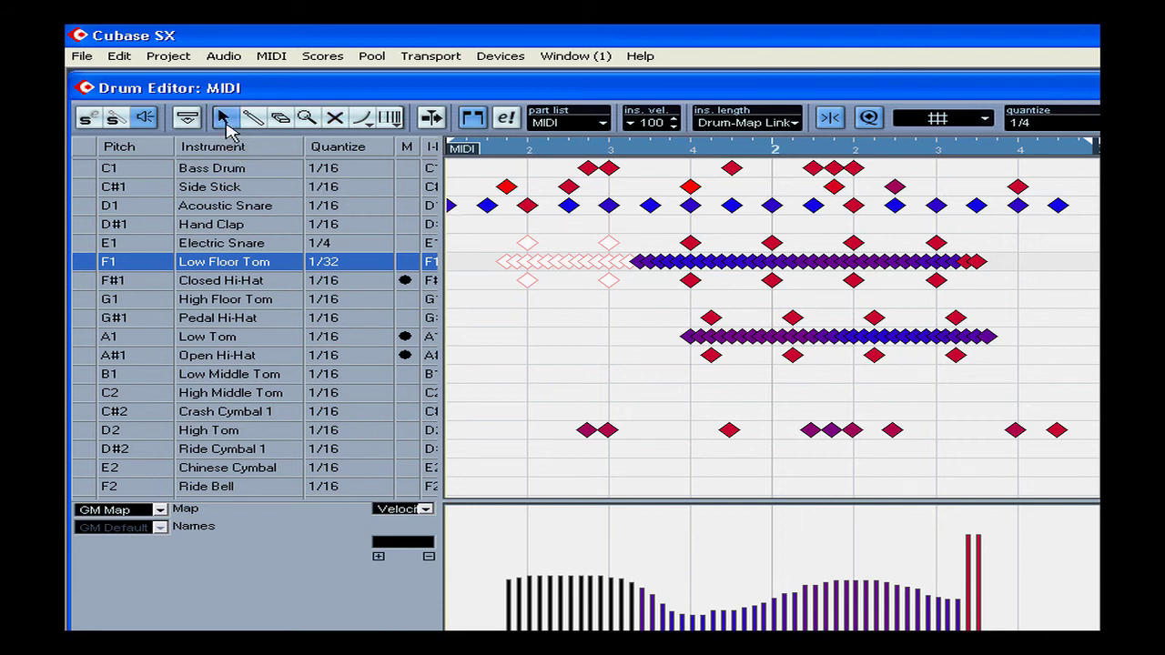
left_click_drag(482, 233, 1007, 380)
left_click(280, 118)
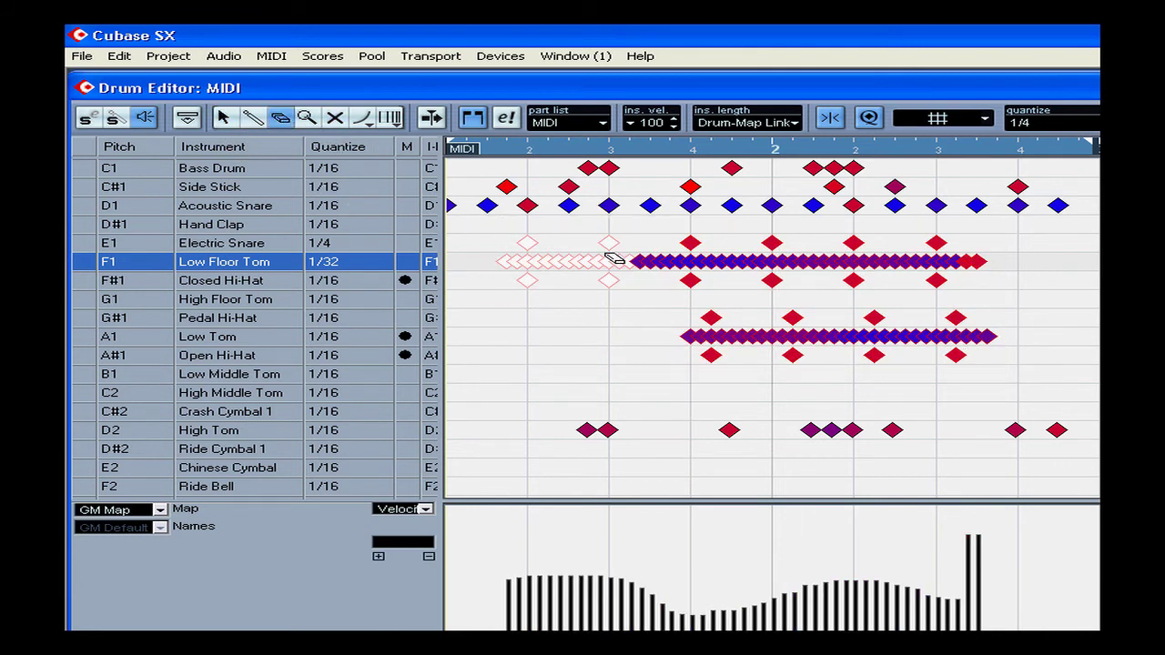
left_click(678, 264)
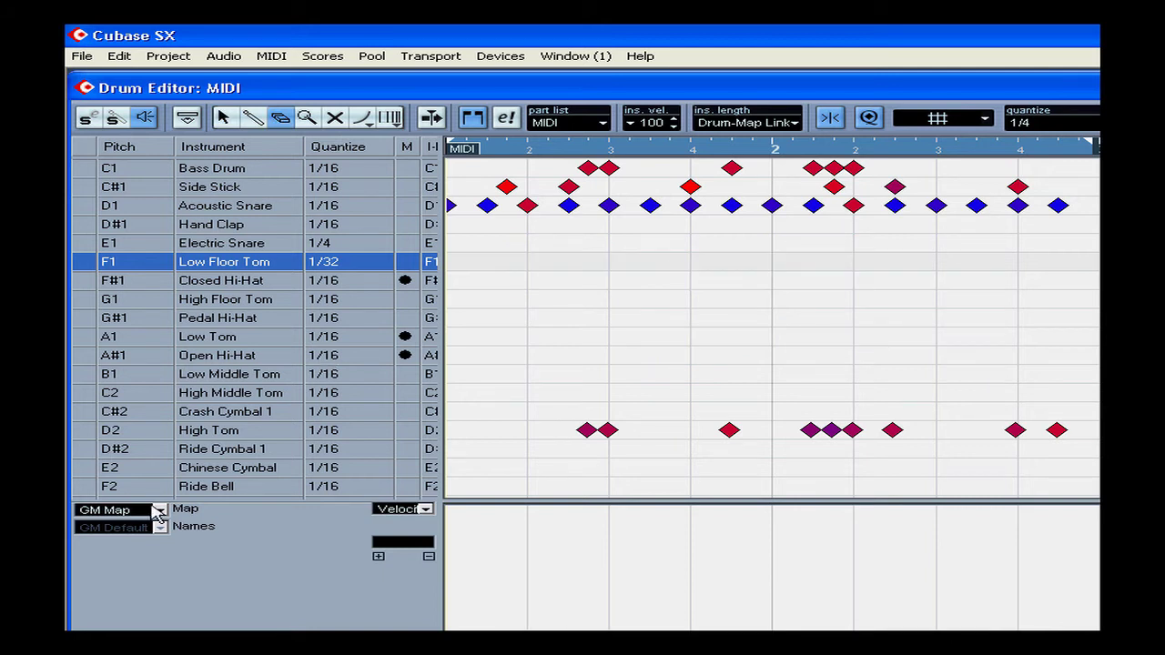
Step: Open Drum Map Setup and set the GM Map's default output to LM-7
left_click(160, 512)
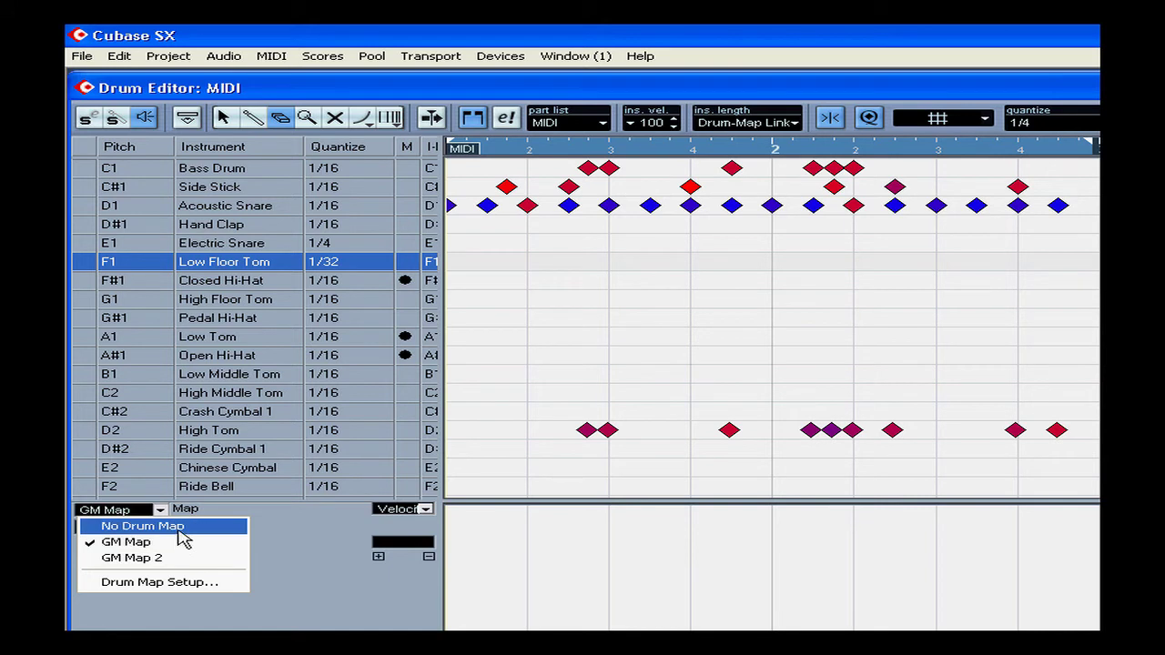
left_click(194, 583)
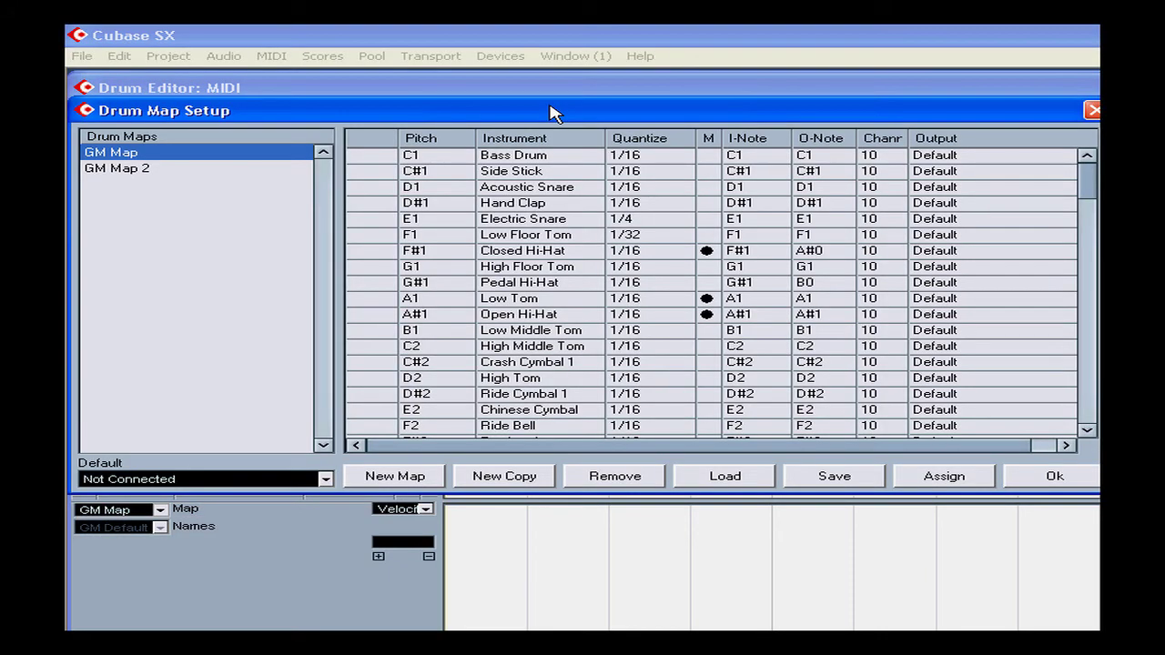
left_click(325, 480)
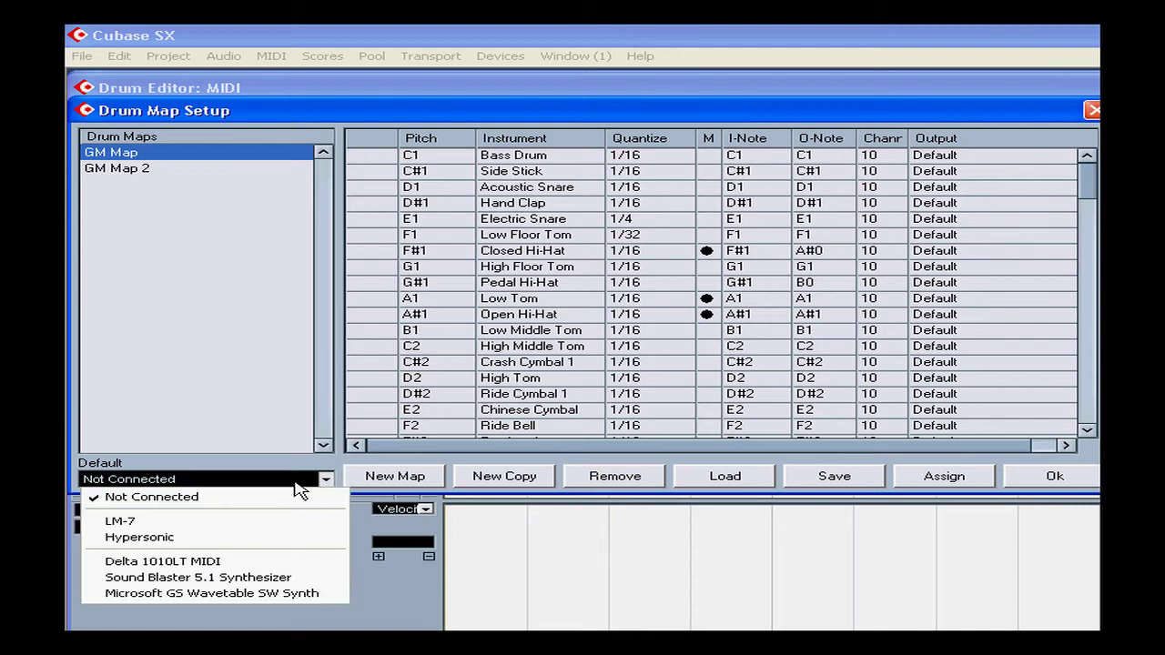
left_click(246, 523)
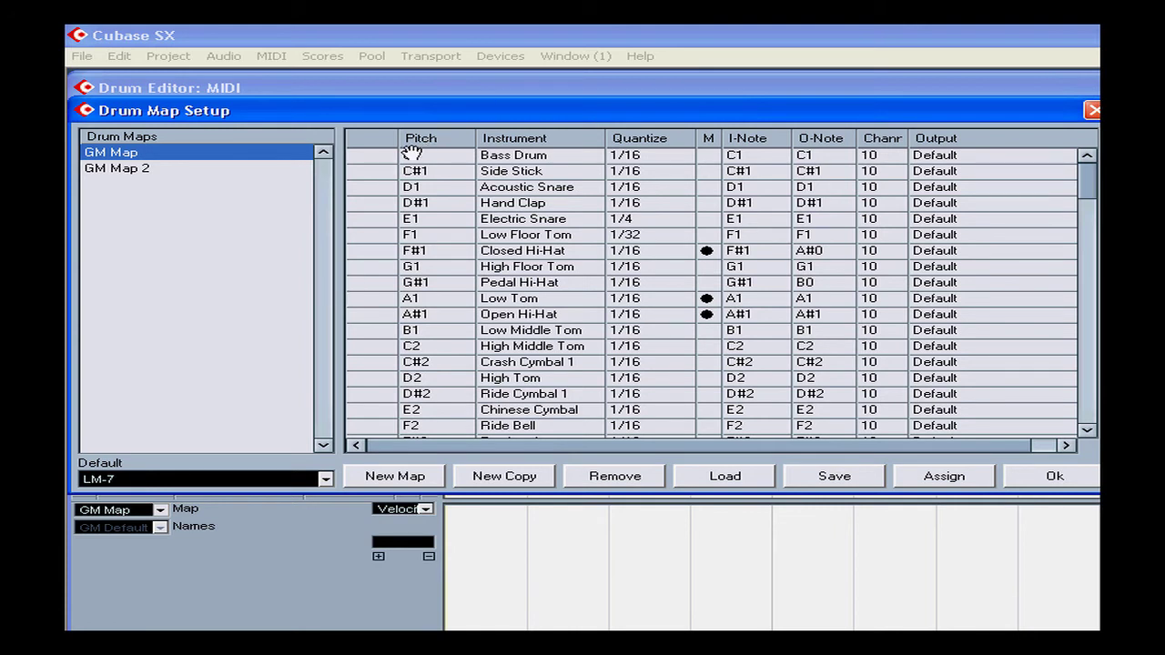
Step: Audition the Bass Drum, Side Stick and Acoustic Snare sounds in the drum map
left_click(383, 157)
left_click(373, 172)
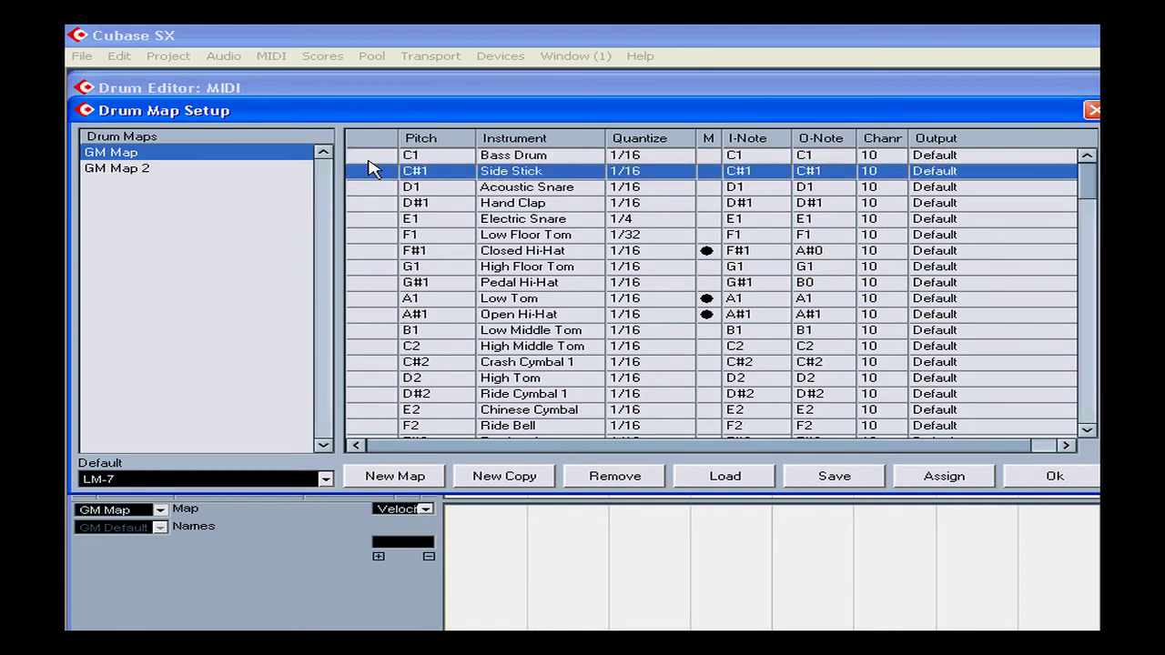
left_click(373, 157)
left_click(371, 172)
left_click(372, 187)
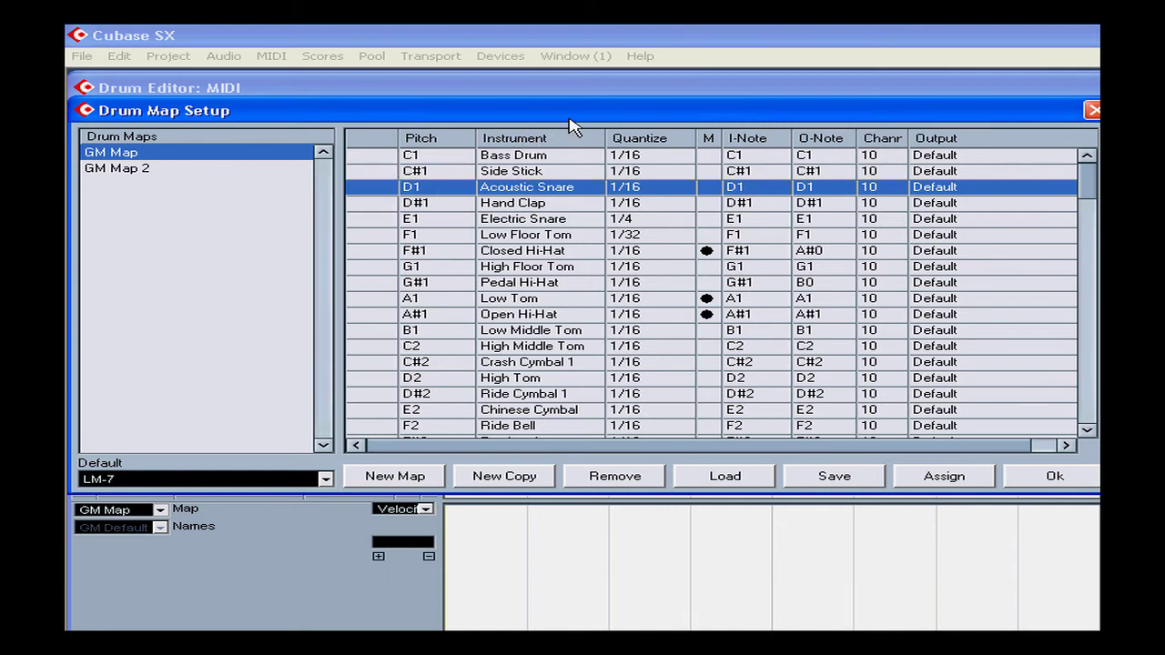
Step: Open the Bass Drum's instrument name for editing and leave it without entering a new name
left_click_drag(569, 117, 621, 117)
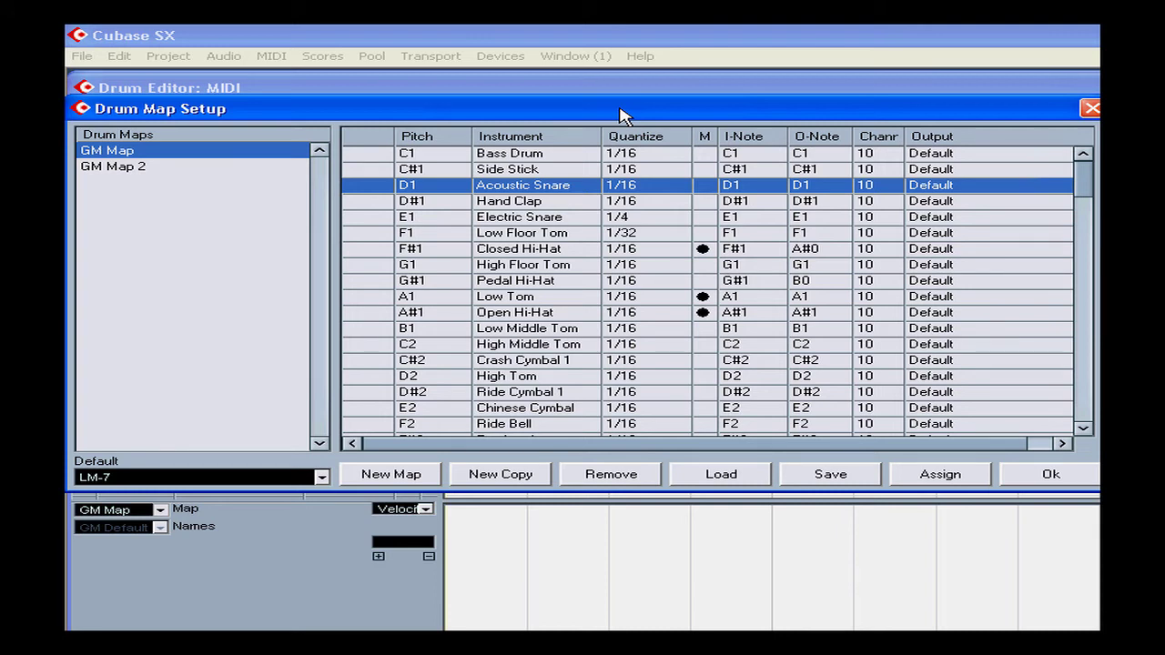
double_click(514, 152)
left_click(519, 154)
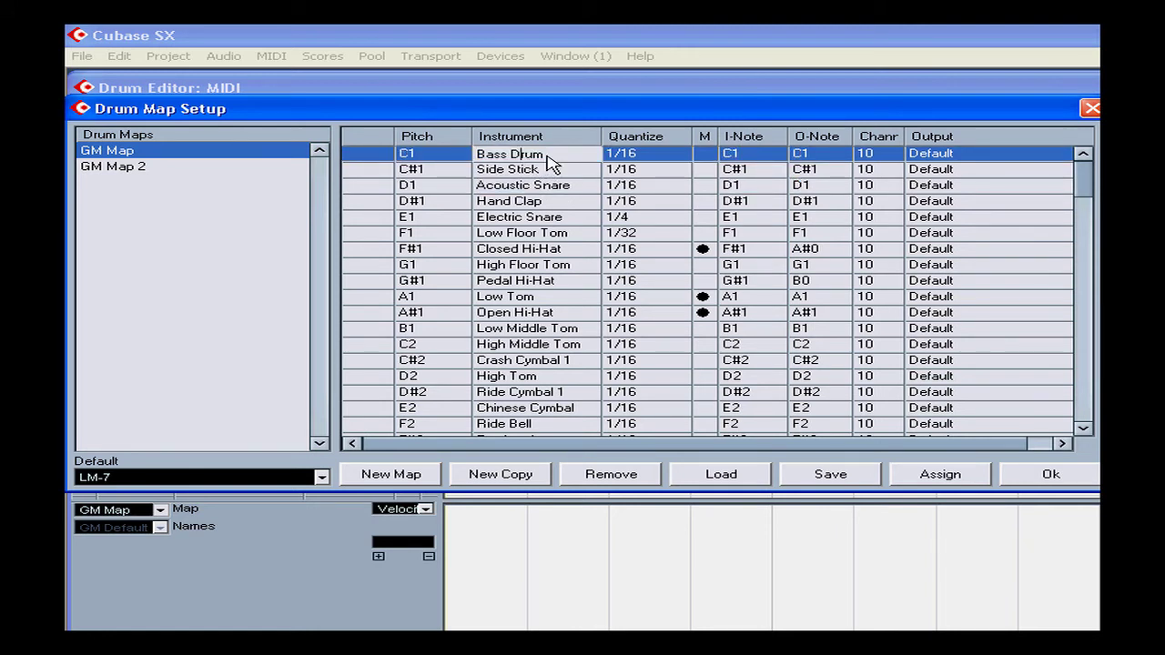
left_click(581, 107)
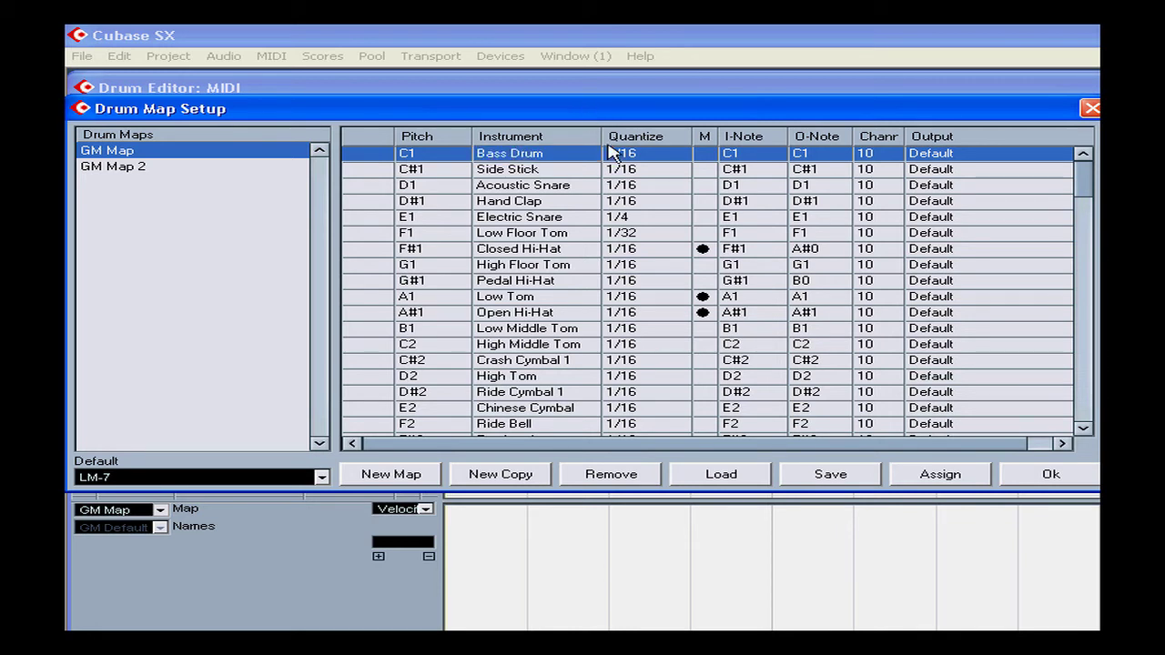
Step: Set the Electric Snare's quantize to 1/16 in the drum map
left_click(636, 220)
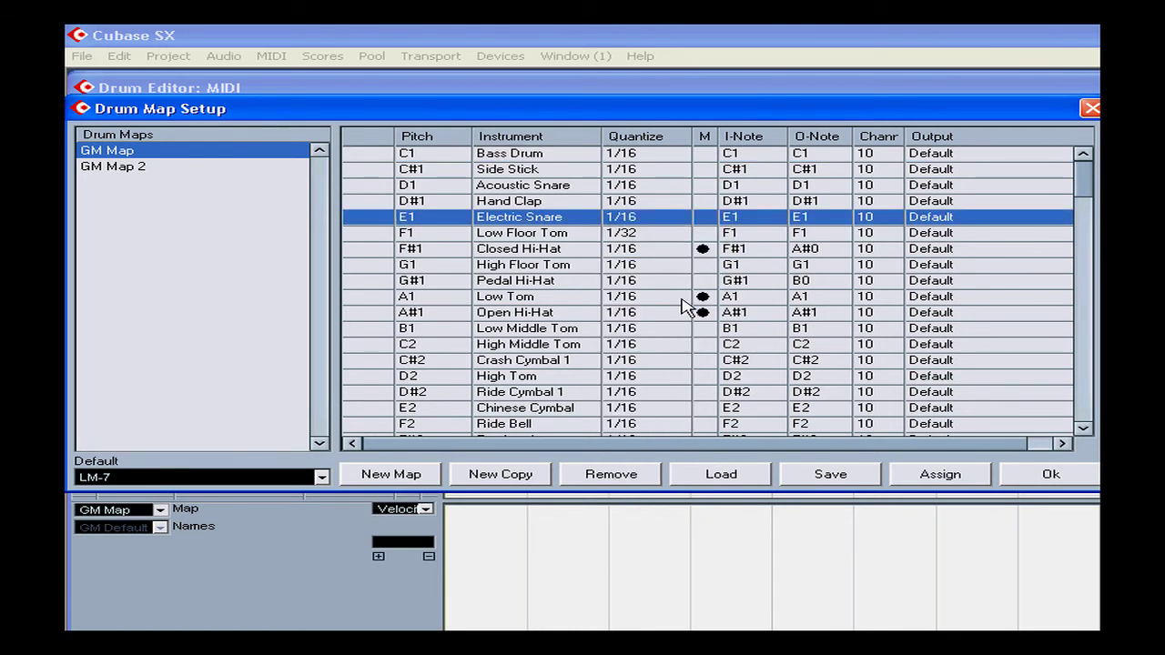
left_click(678, 300)
Step: Mute the Bass Drum and Side Stick in the drum map, and unmute both again
left_click(704, 155)
left_click(703, 170)
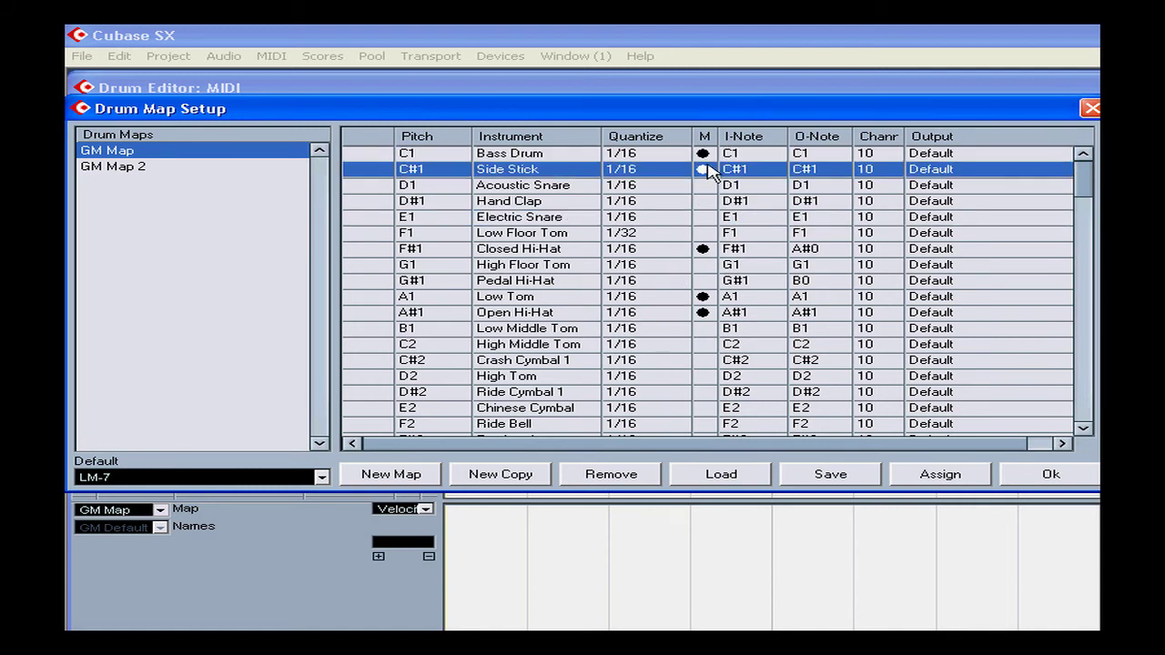
left_click(703, 153)
left_click(703, 169)
Step: Set the Bass Drum's I-Note to F1 and close Drum Map Setup
left_click(742, 156)
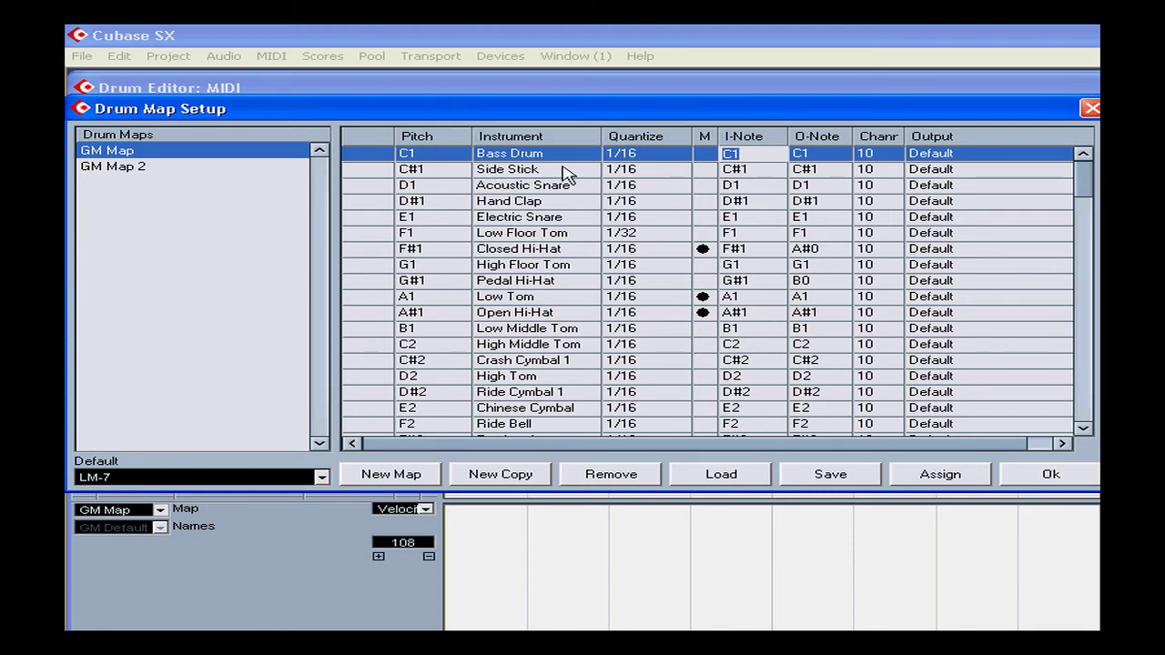
left_click(741, 160)
left_click_drag(733, 160, 725, 160)
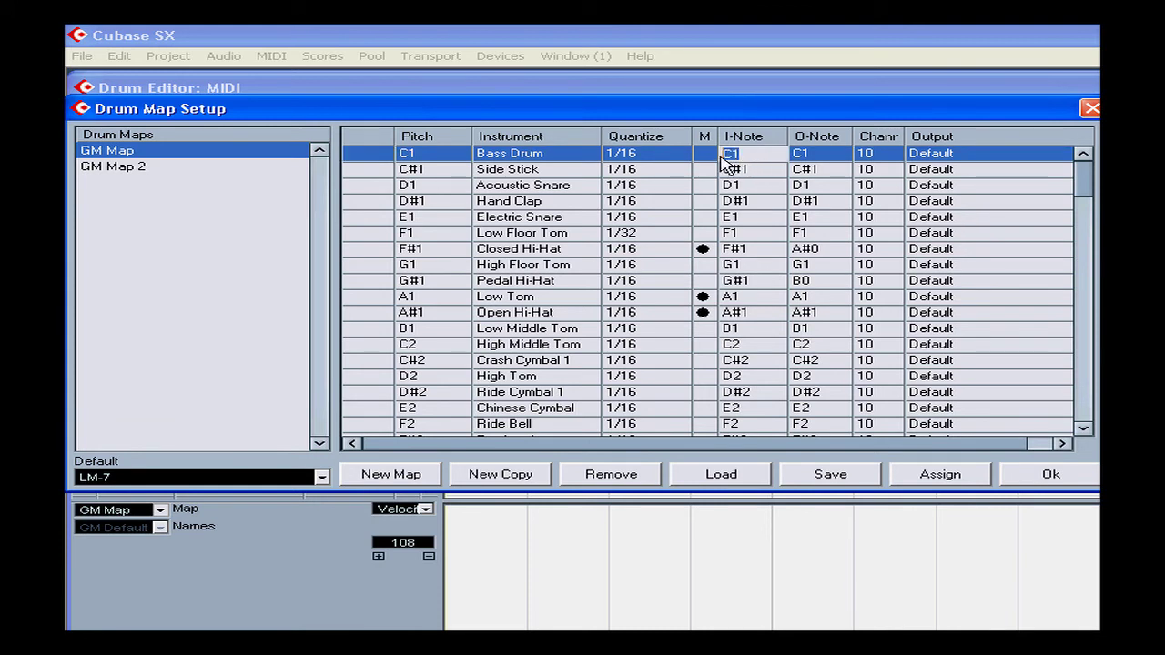
type("f1")
key("Return")
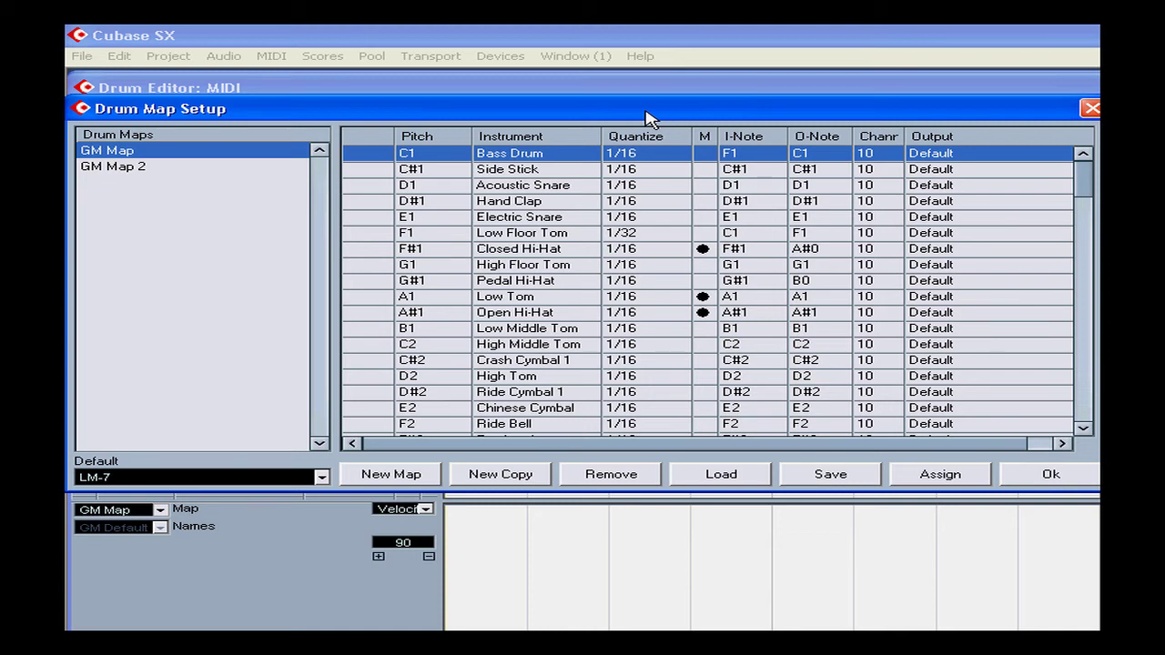
left_click(1092, 110)
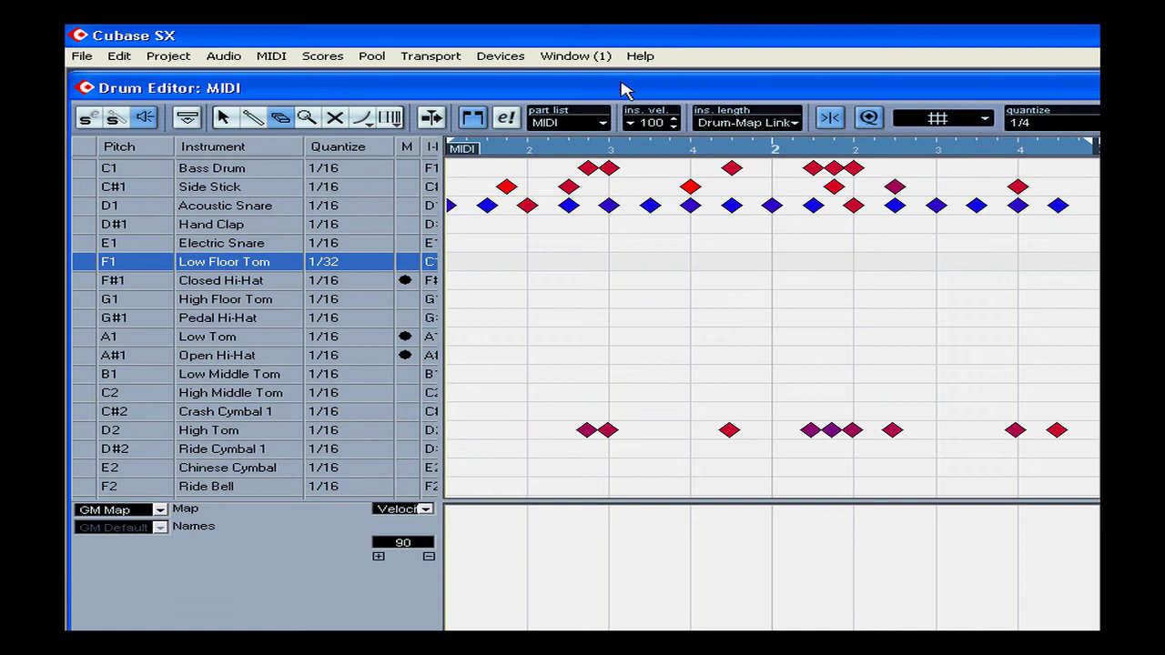
Step: Widen the instrument list through the Output column and arrange the LM-7 and Hypersonic windows over the Drum Editor
left_click_drag(440, 213, 686, 227)
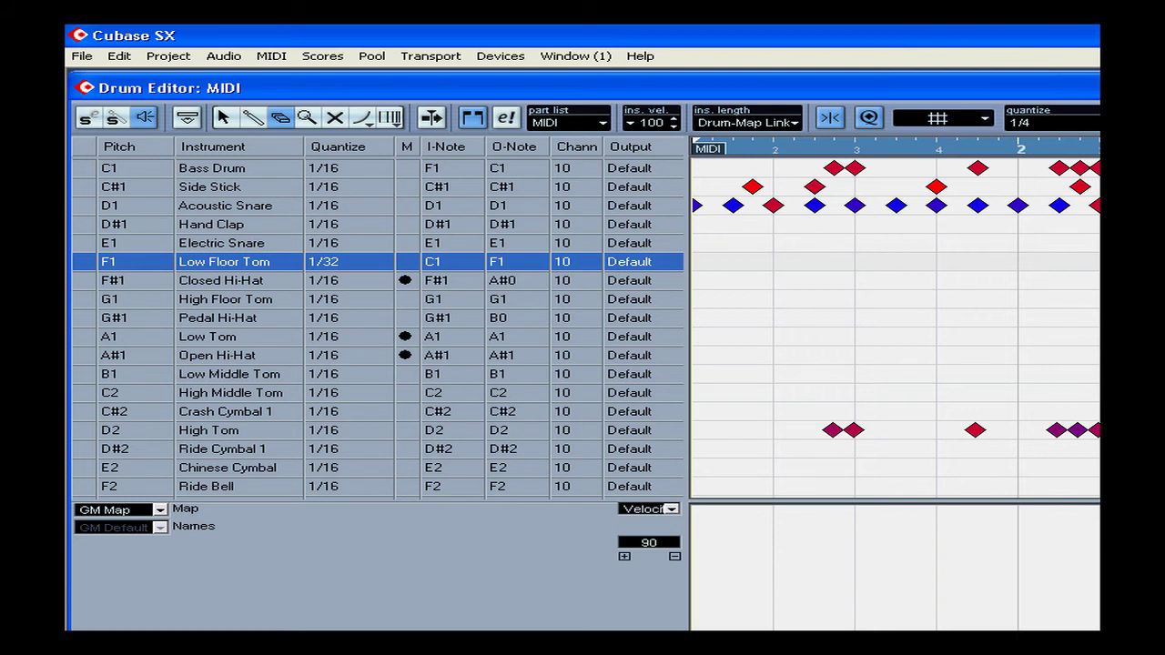
left_click_drag(1097, 81, 922, 81)
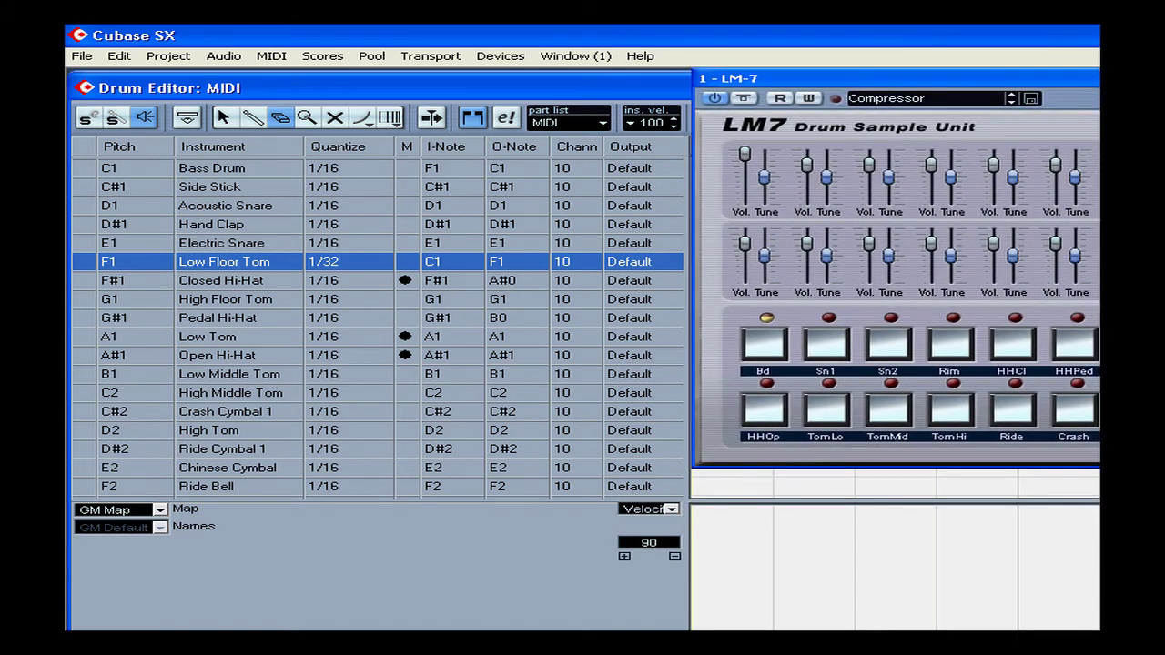
left_click_drag(1097, 228, 386, 216)
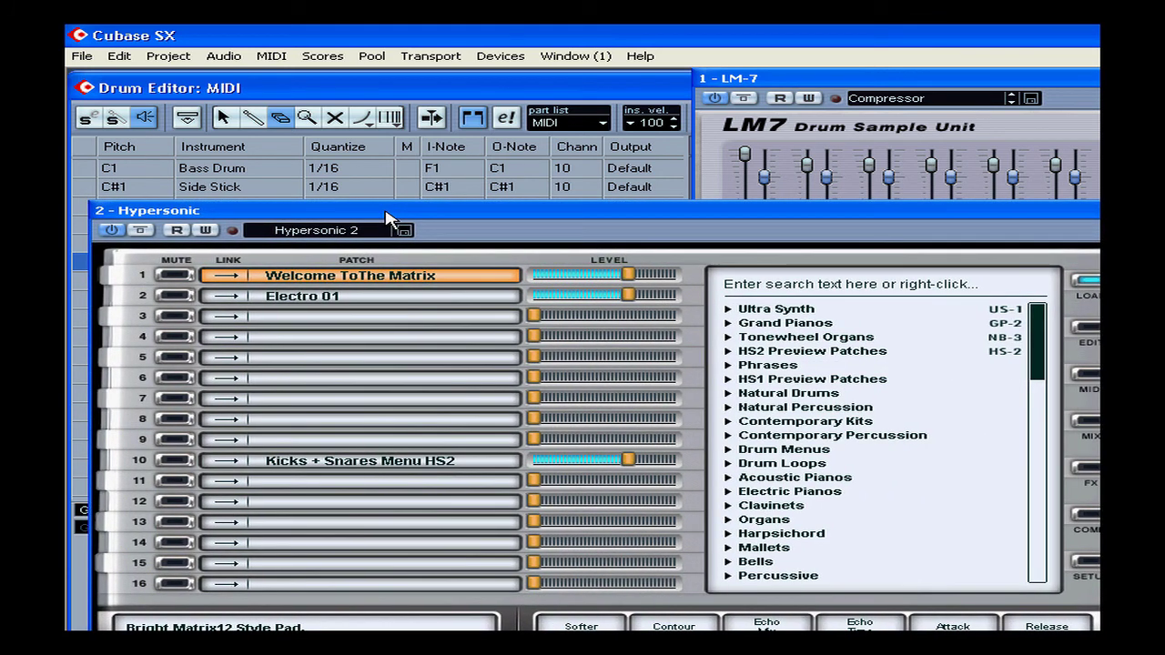
left_click_drag(386, 216, 384, 232)
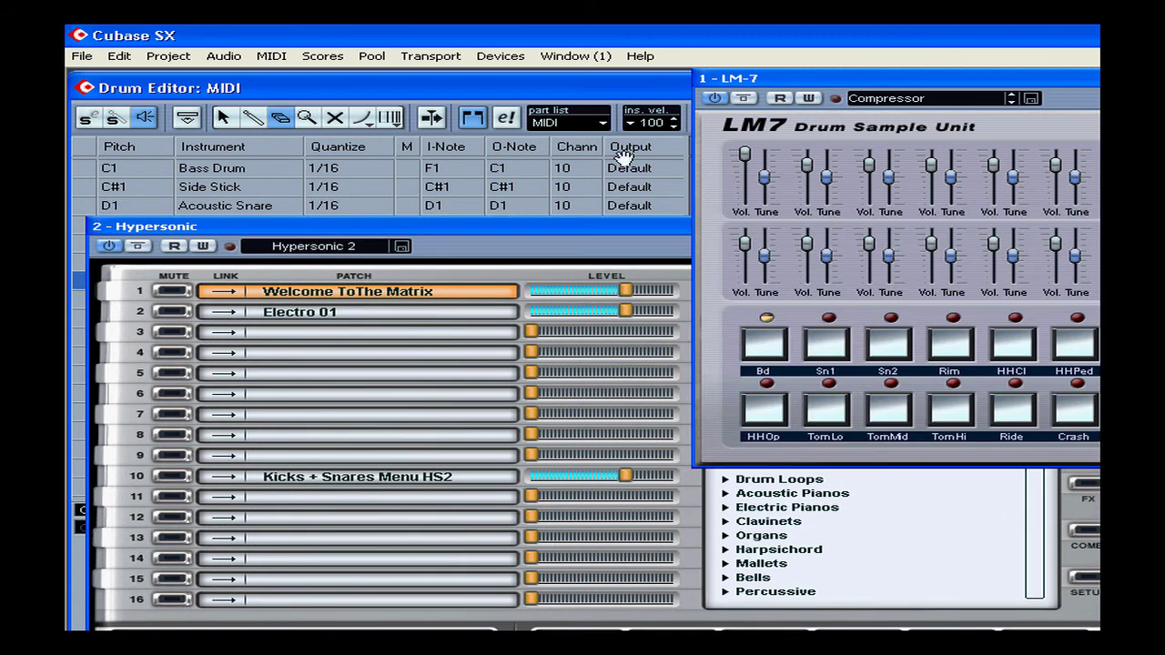
Step: Route the Bass Drum to the LM-7 output and set its channel to ANY
left_click(637, 169)
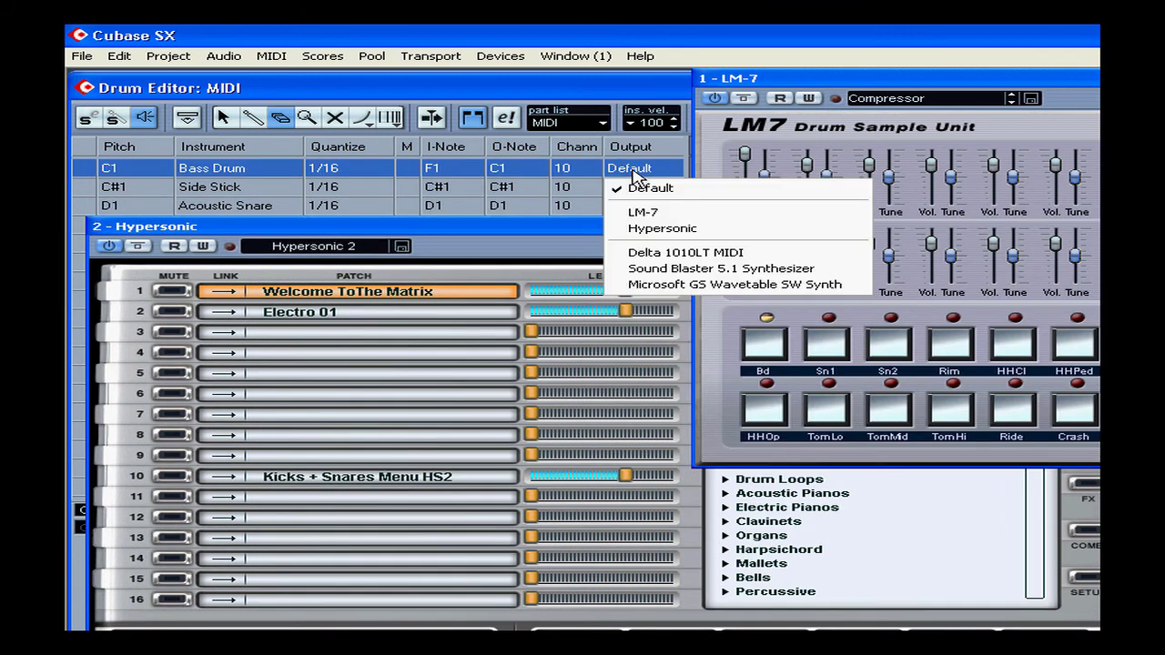
left_click(671, 214)
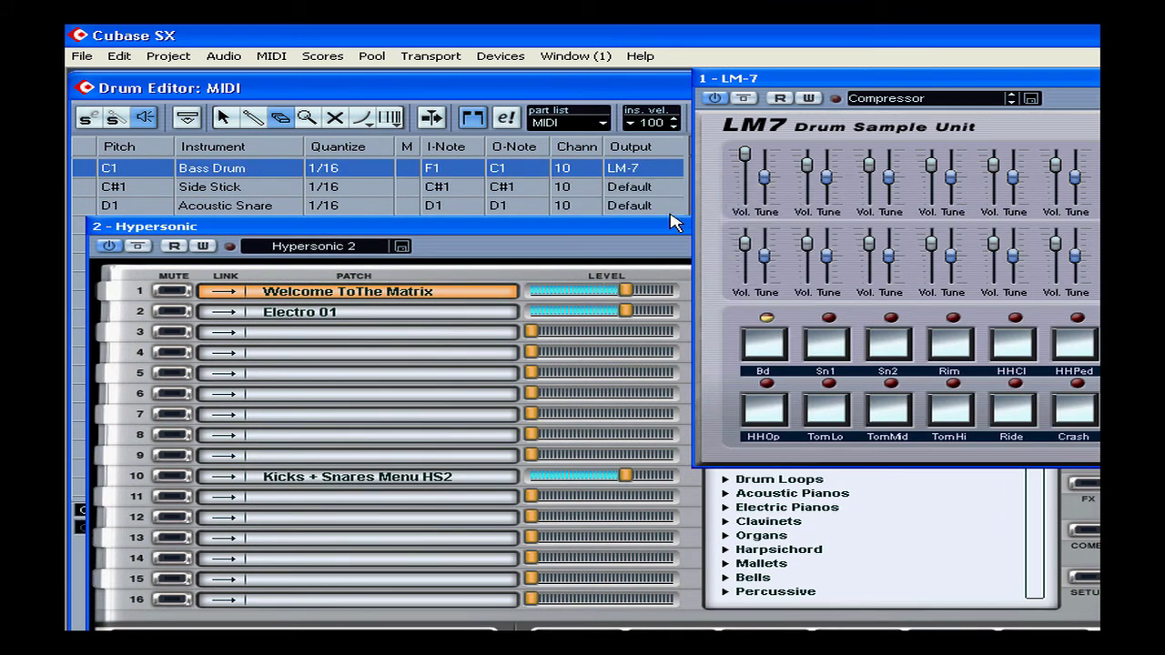
left_click(571, 169)
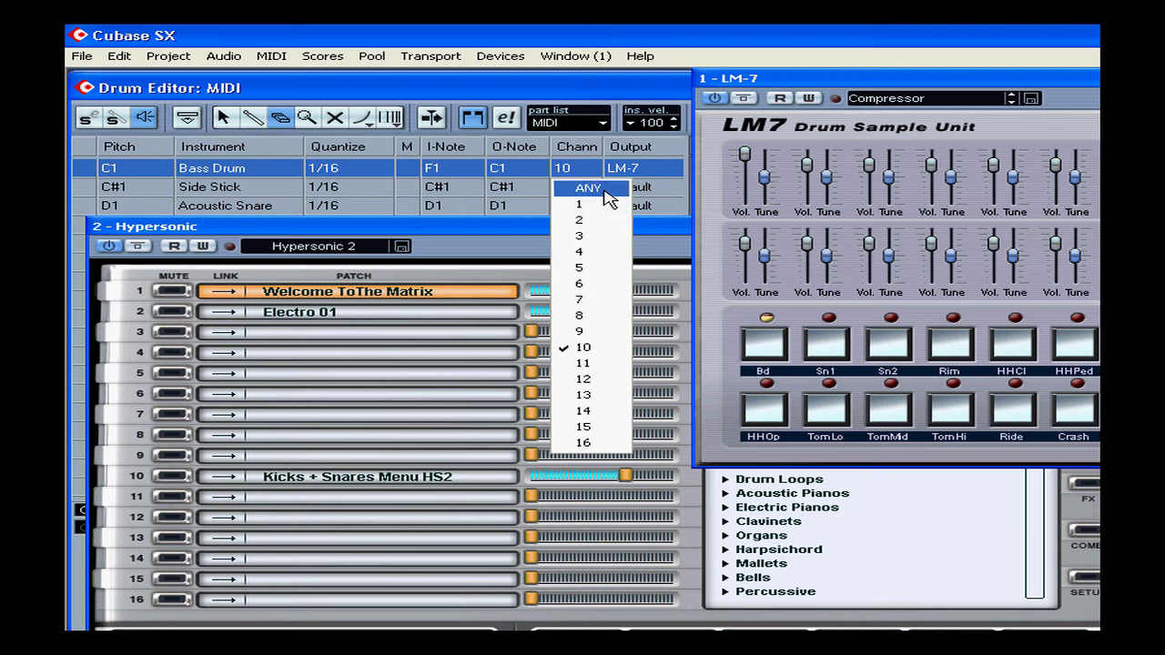
left_click(607, 189)
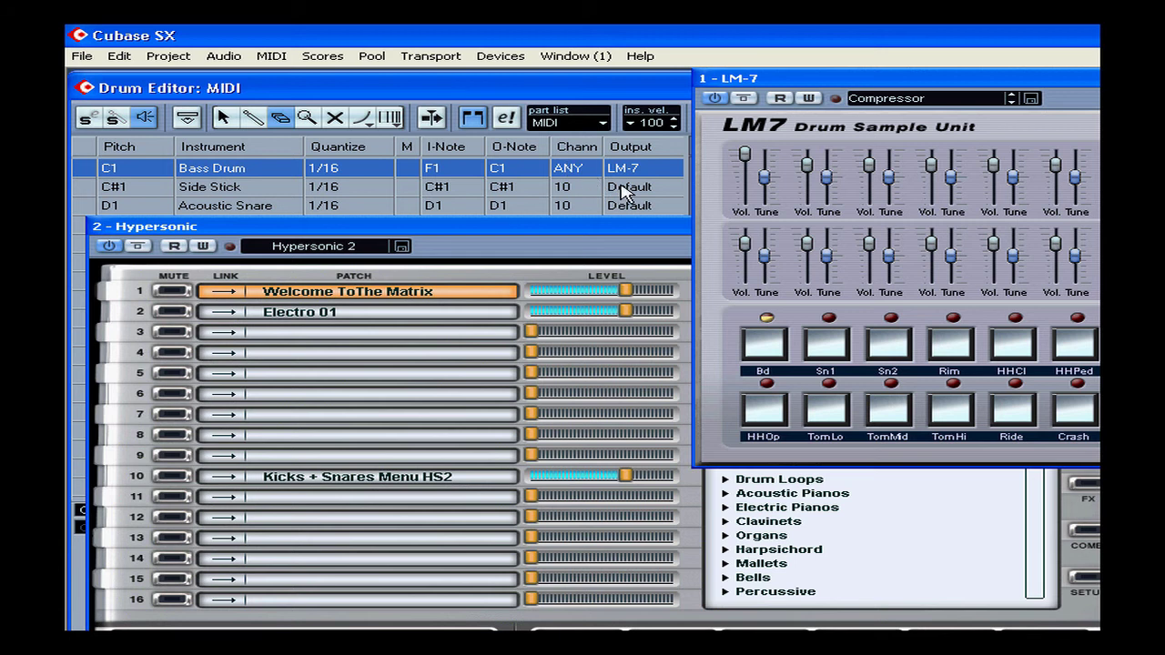
Step: Route the Side Stick to the Hypersonic output on channel 2
left_click(626, 187)
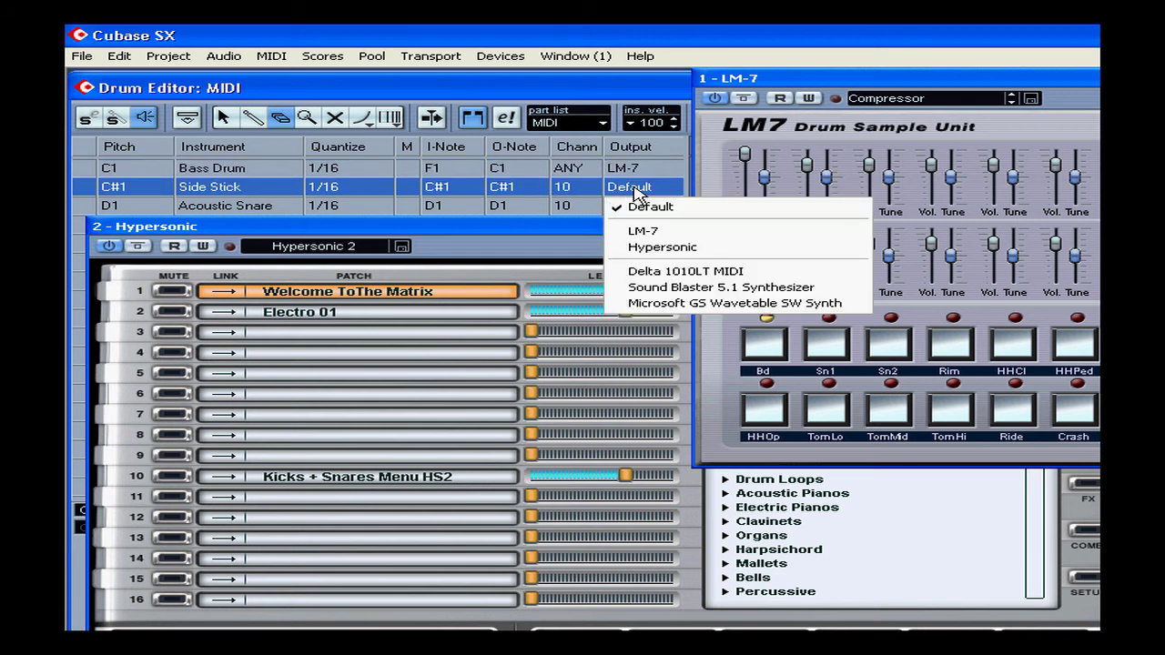
left_click(699, 252)
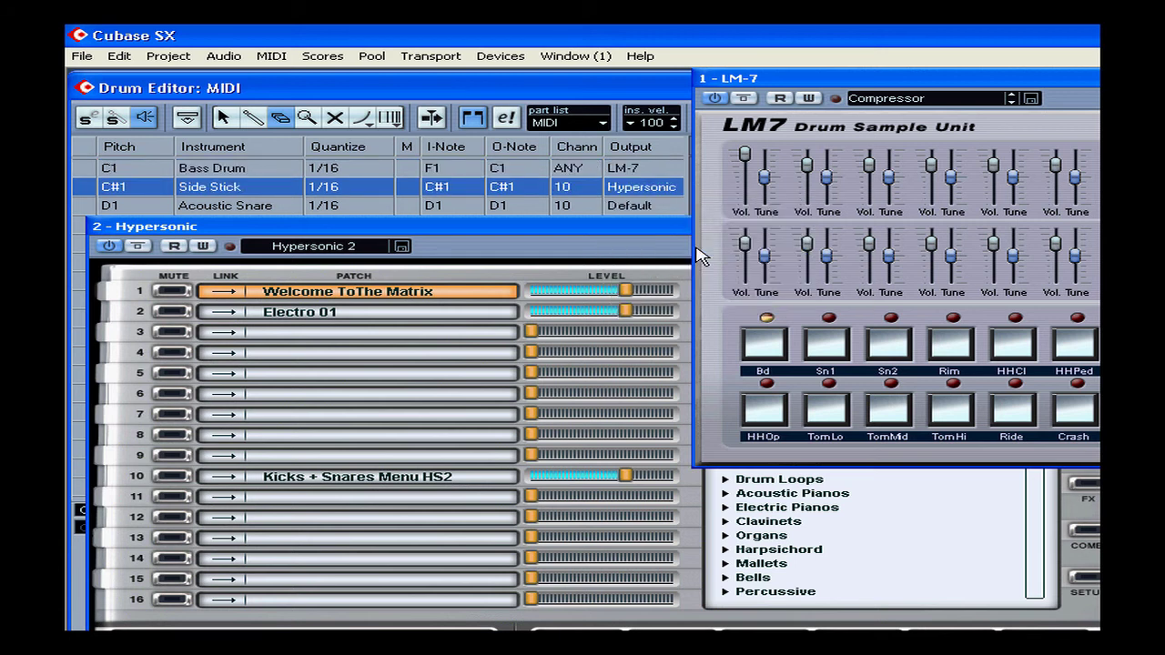
left_click(567, 187)
left_click(599, 246)
Step: Route the Acoustic Snare to the Hypersonic output and bring the Hypersonic window to the front
left_click(628, 206)
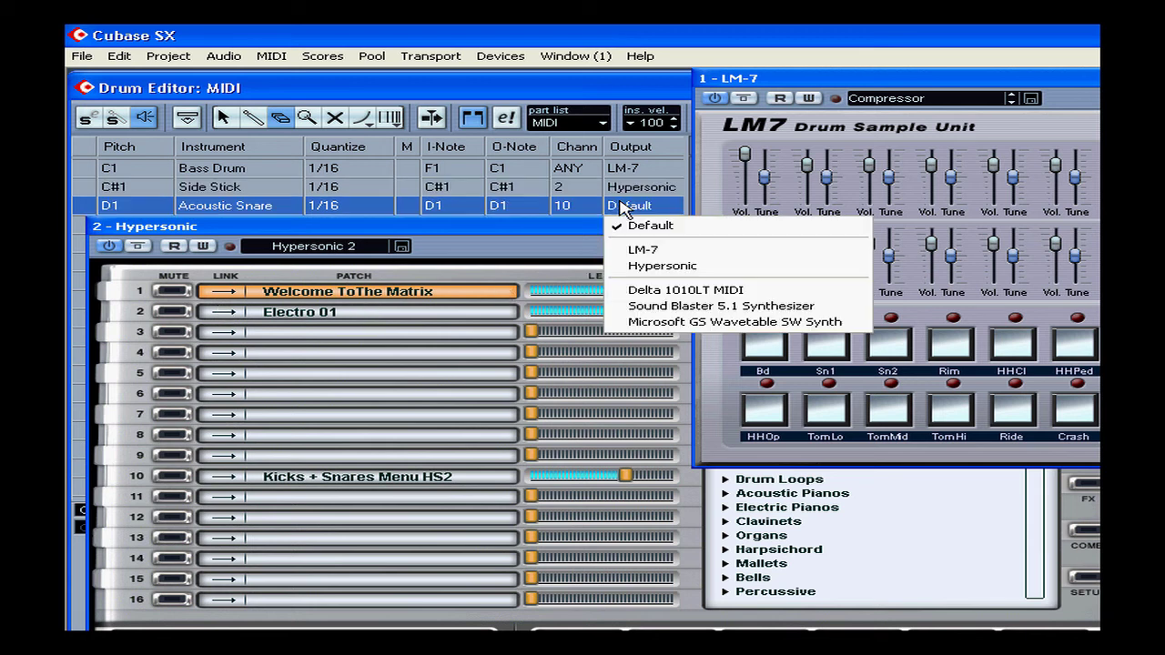
left_click(688, 275)
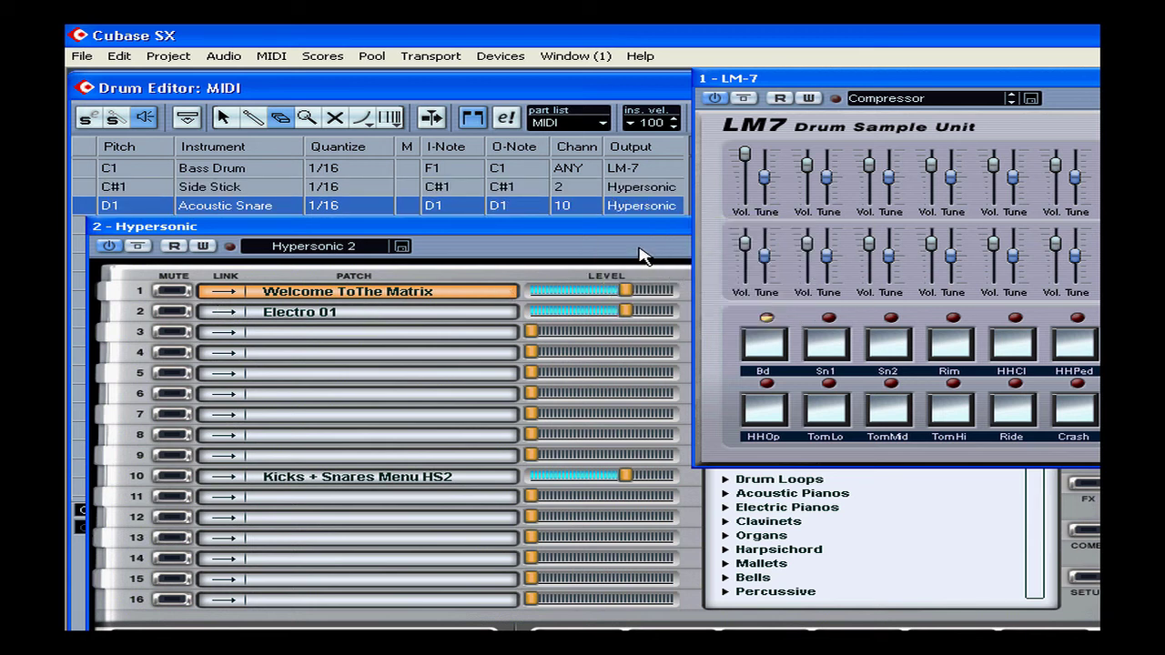
left_click(231, 492)
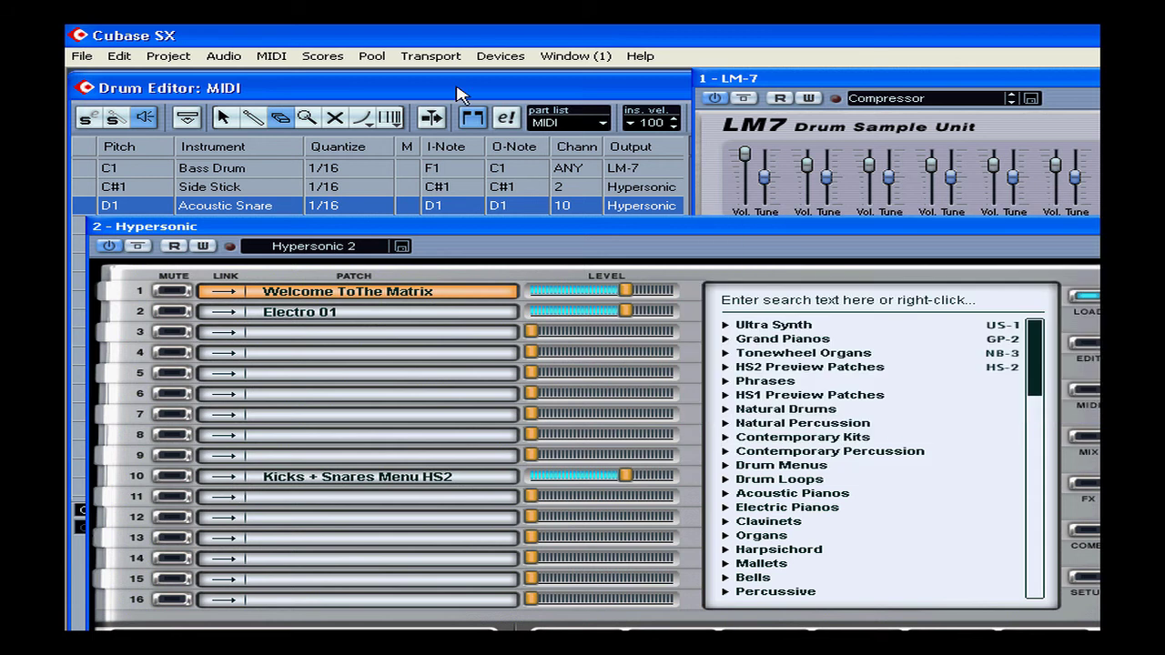
Step: Set the O-Note of both the Side Stick and the Acoustic Snare to C1
double_click(506, 172)
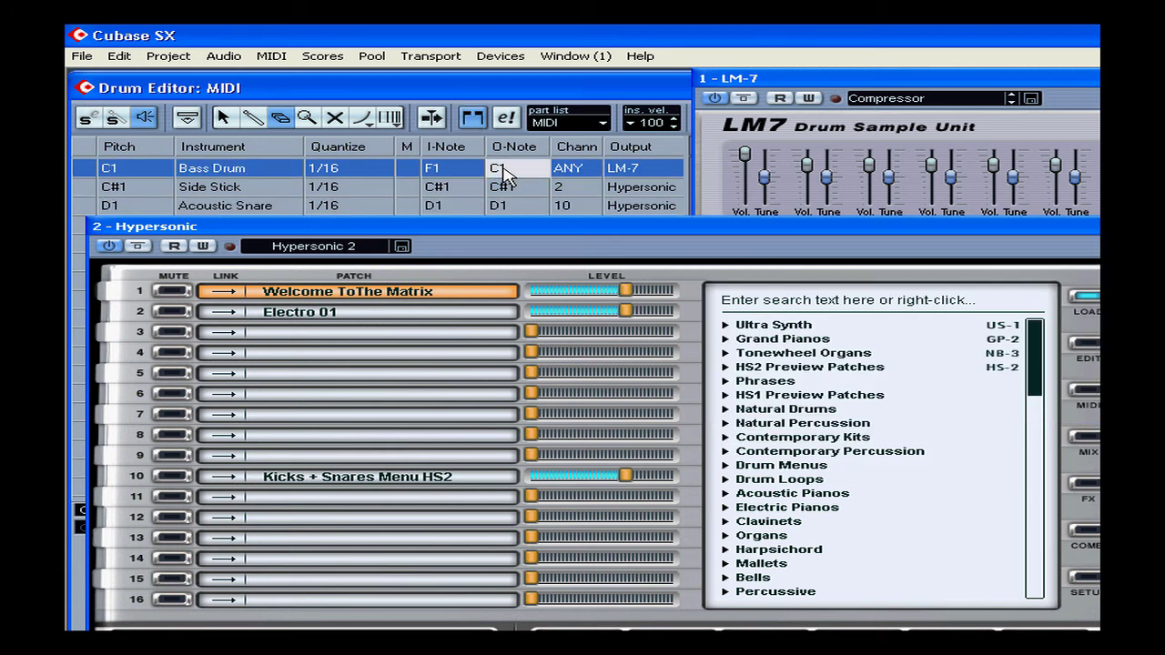
double_click(506, 186)
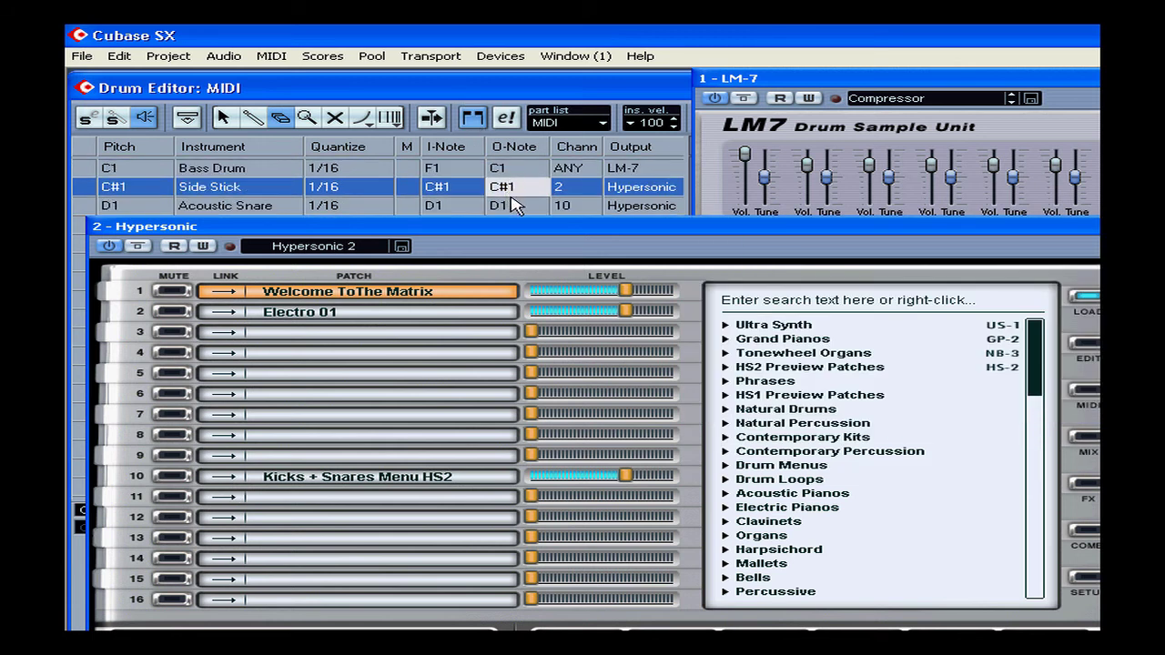
double_click(508, 206)
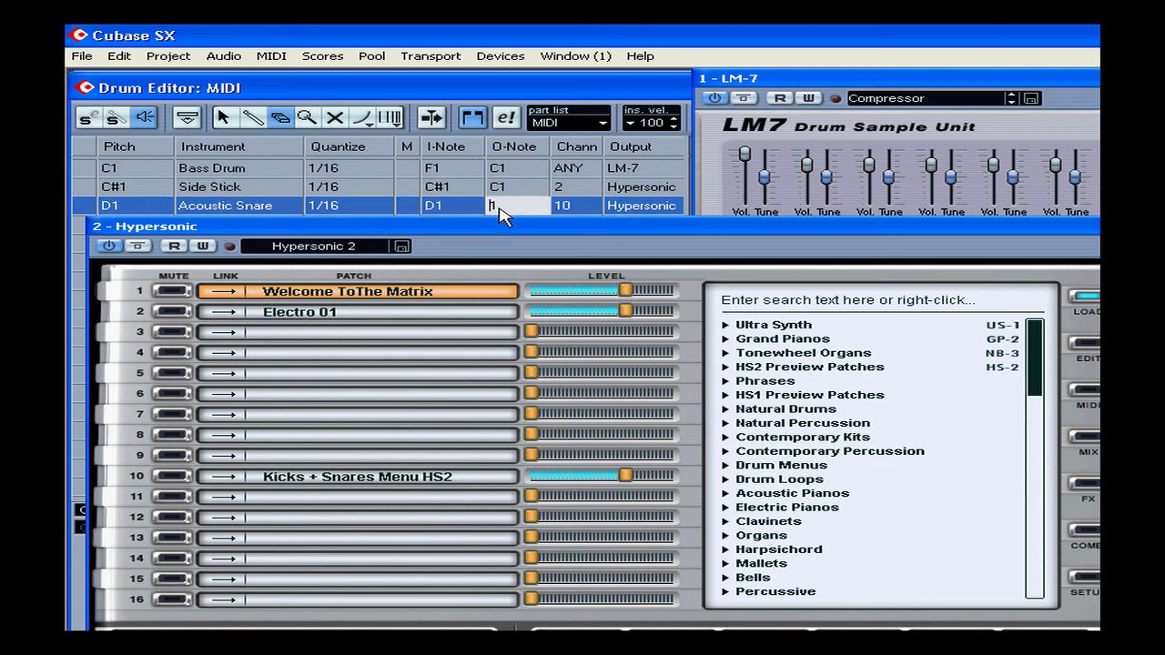
type("C1")
key("Return")
Step: Bring the Drum Editor forward and move the LM-7 window below the first three instruments' note lanes
left_click(478, 90)
left_click_drag(892, 83, 917, 227)
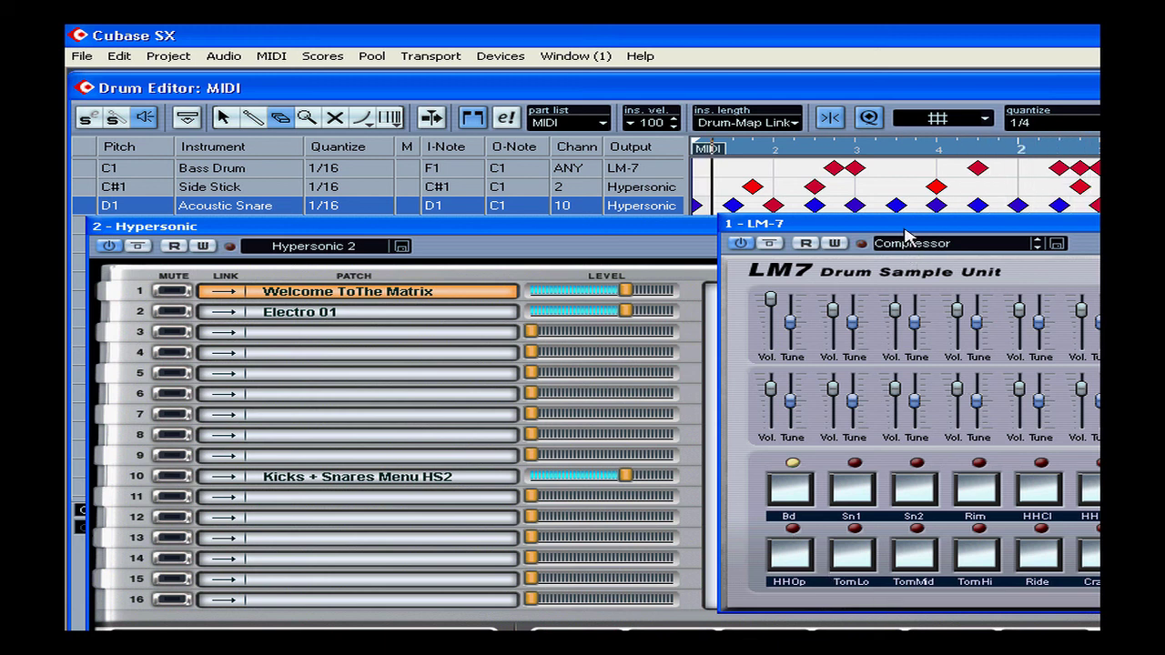
Step: Close the LM-7 and Hypersonic windows and open Drum Map Setup, placing its window over the Drum Editor's instrument list
left_click(1150, 224)
left_click(1096, 227)
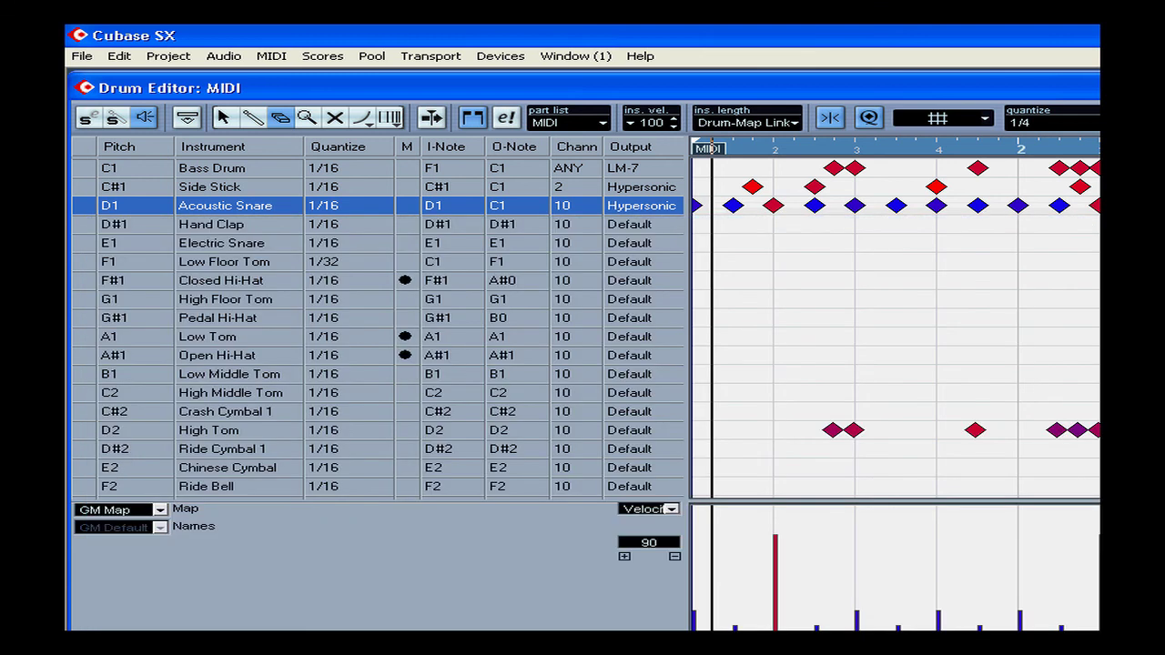
left_click(156, 510)
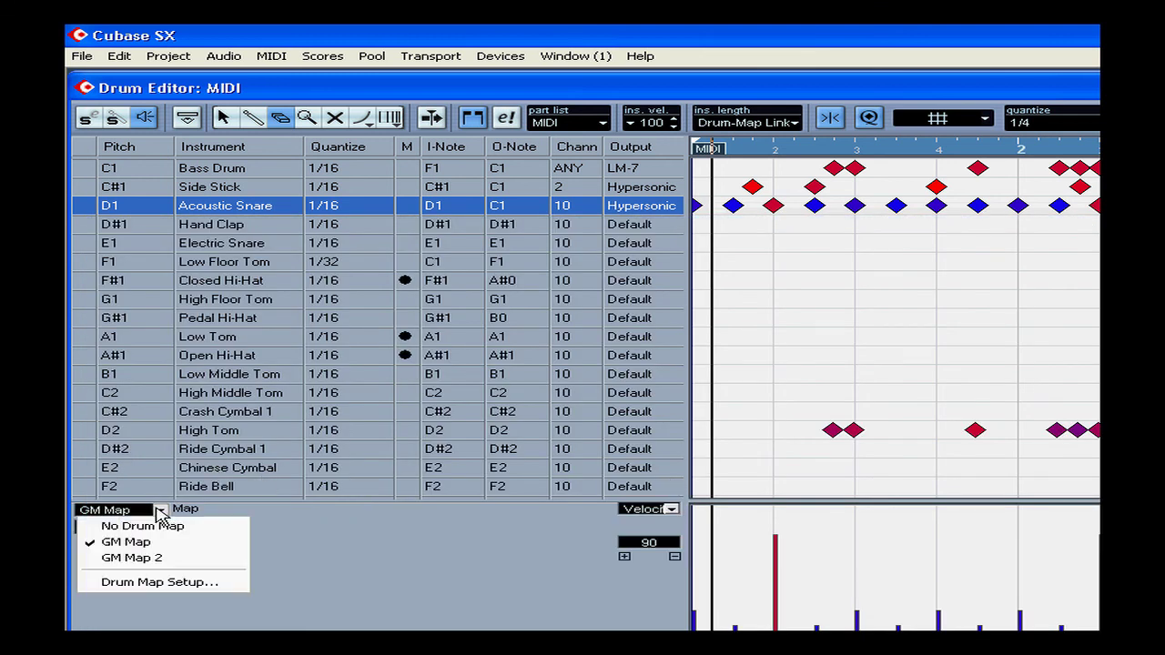
left_click(173, 576)
left_click_drag(683, 293, 468, 109)
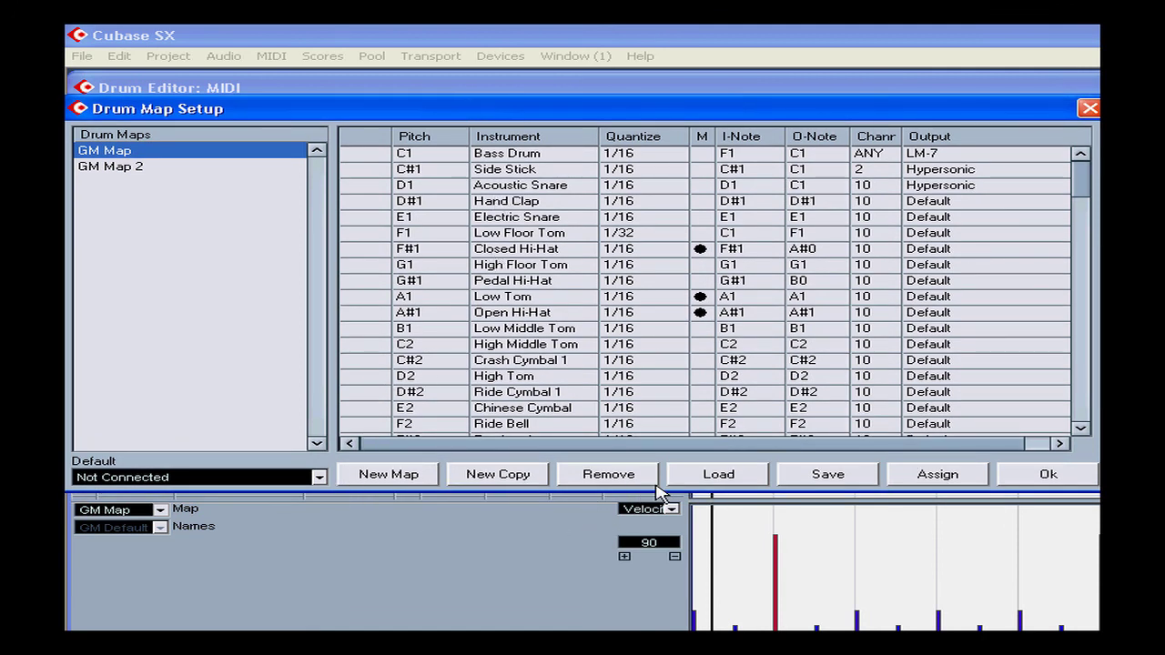
Step: Add a new empty drum map and create a copy of GM Map 2
left_click(412, 474)
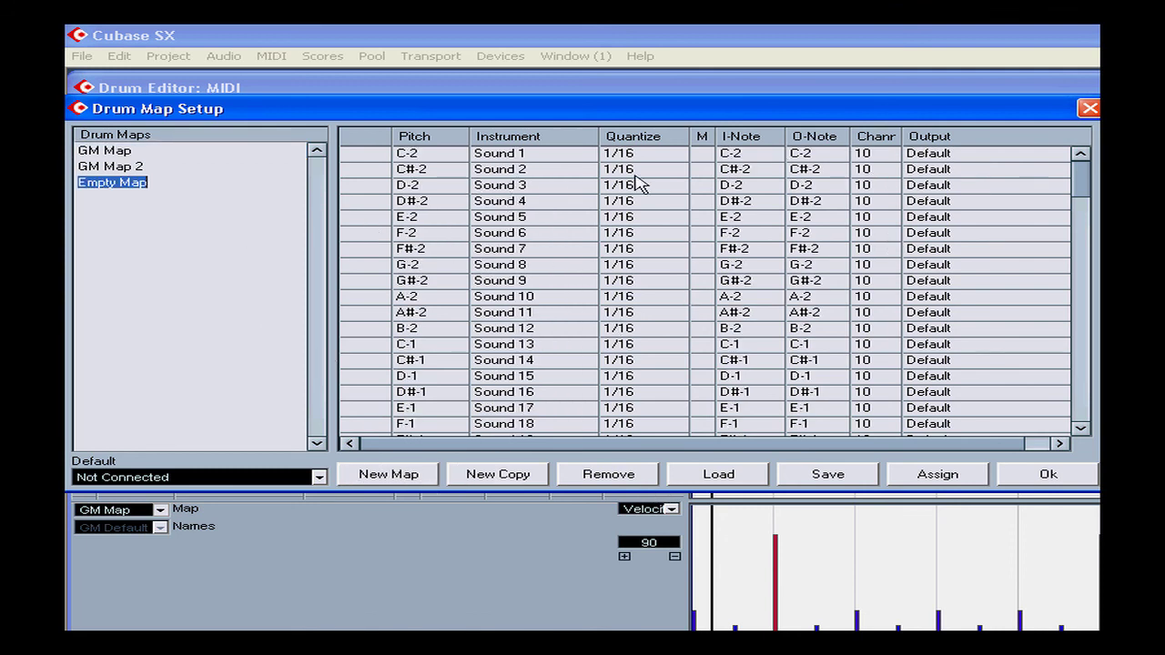
left_click(129, 167)
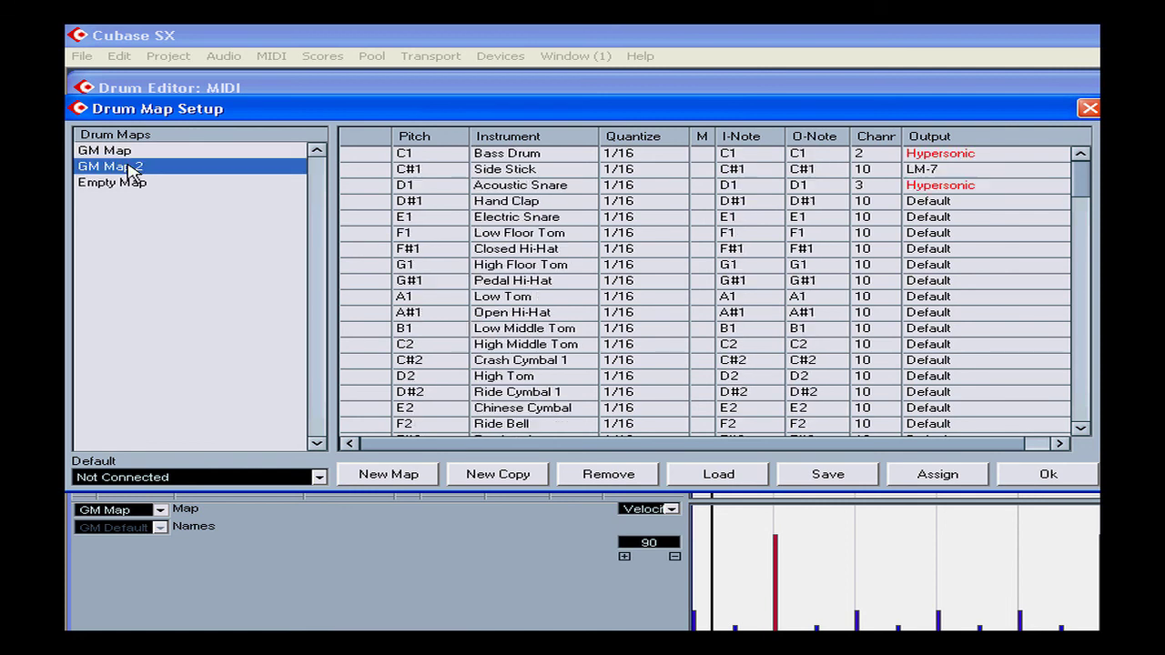
left_click(498, 477)
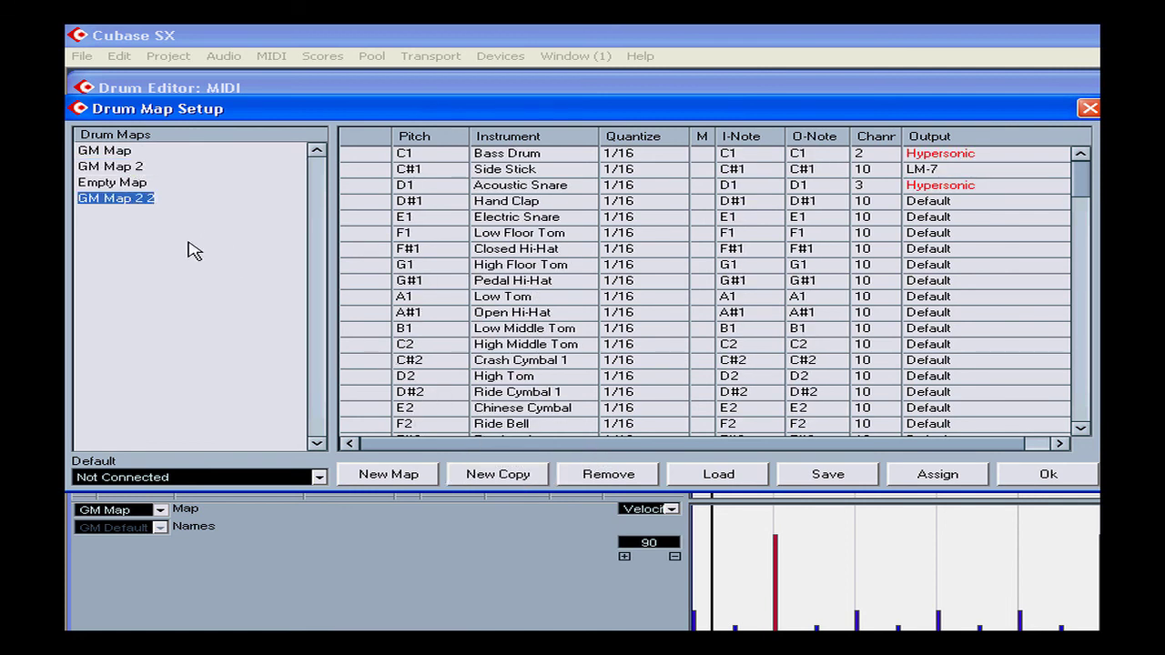
Step: Remove the newly added empty map and the copy of GM Map 2 from the drum maps
left_click(622, 480)
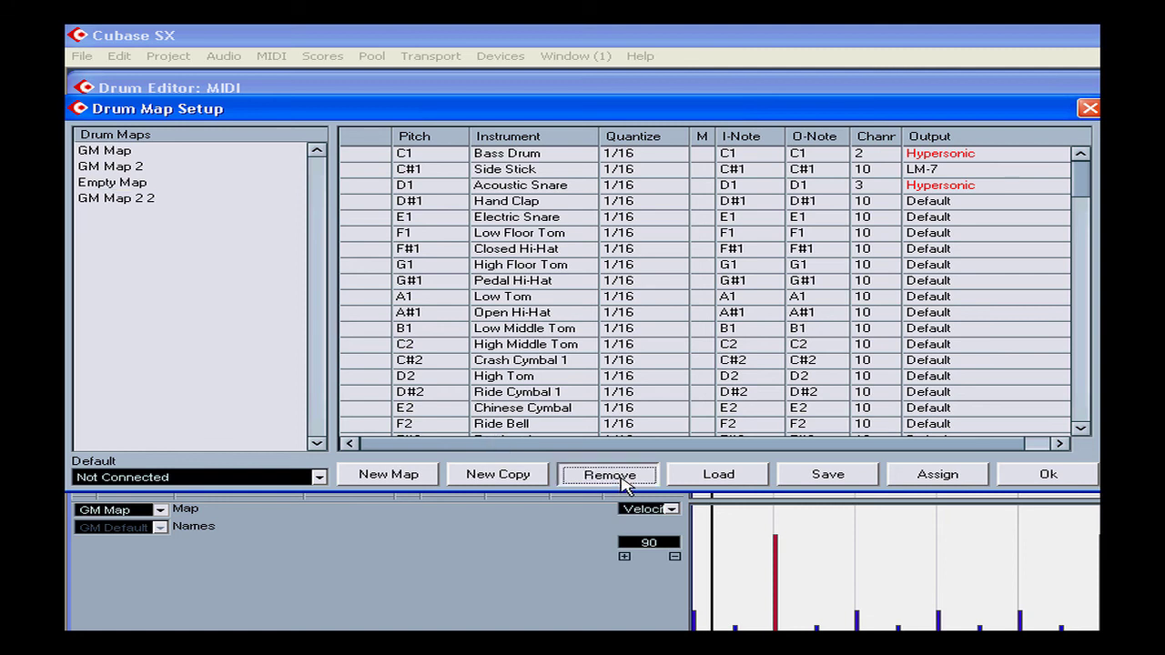
left_click(621, 481)
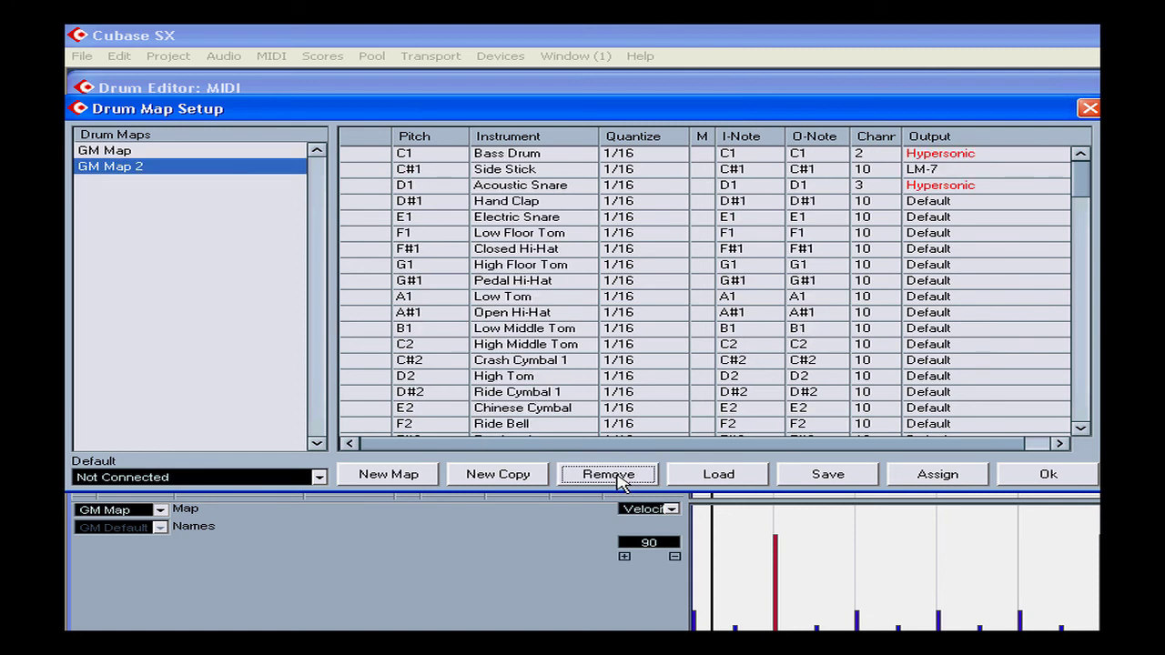
Step: Examine the file dialogs for loading a drum map and for saving GM Map 2, cancelling both
left_click(718, 475)
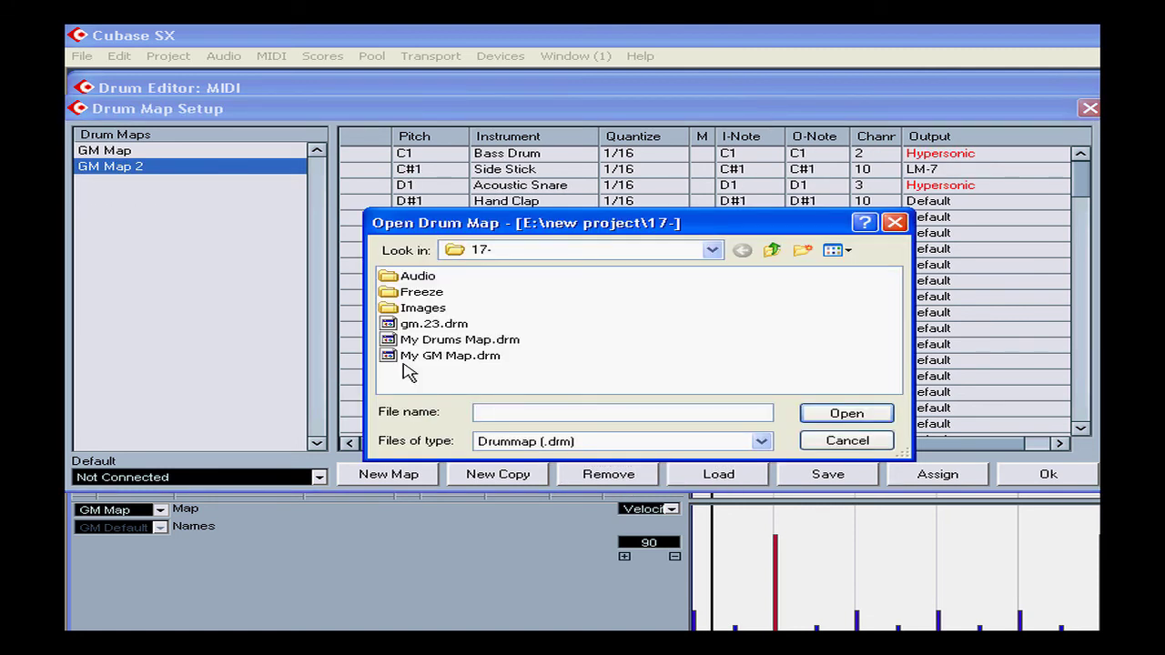
left_click(879, 444)
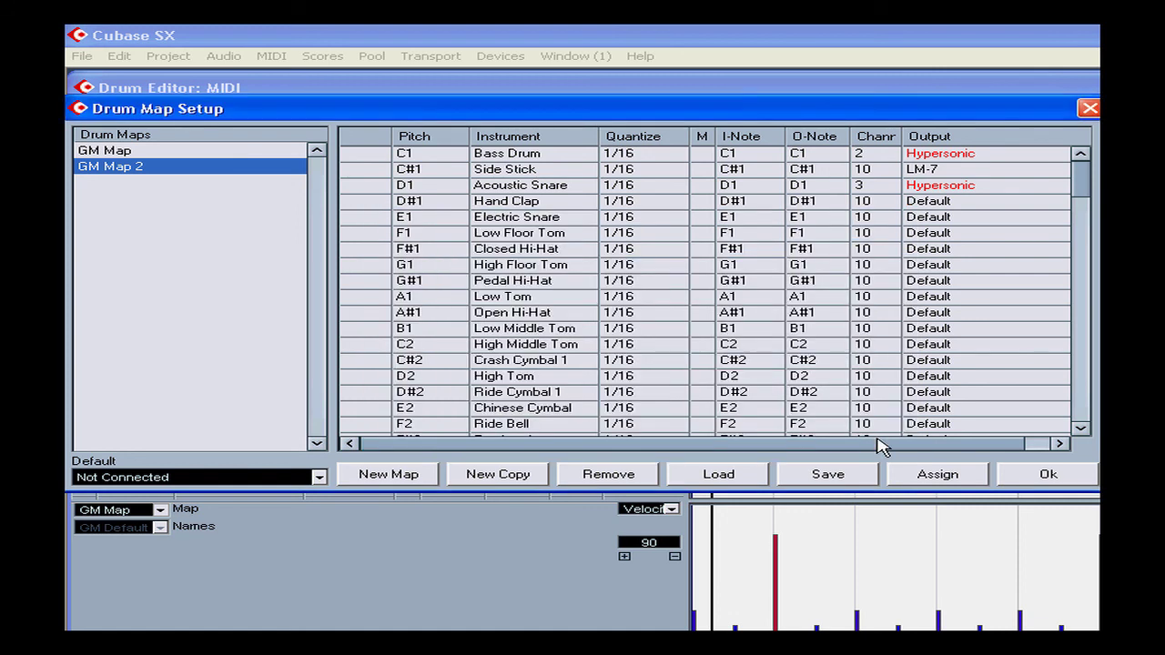
left_click(852, 479)
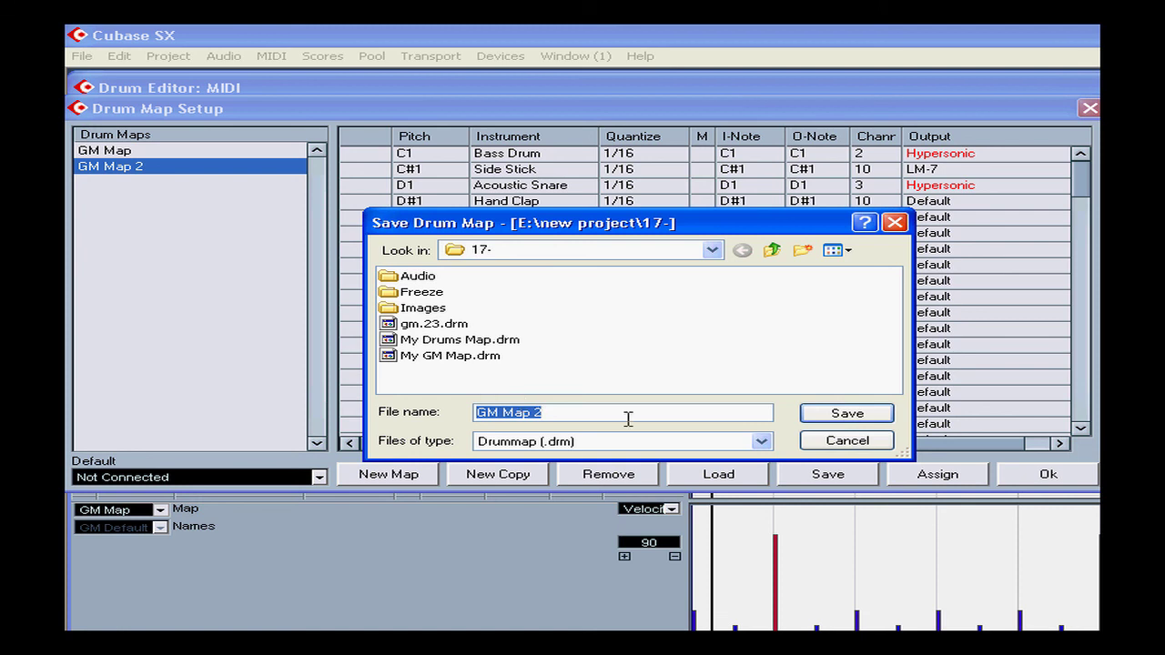
left_click(848, 441)
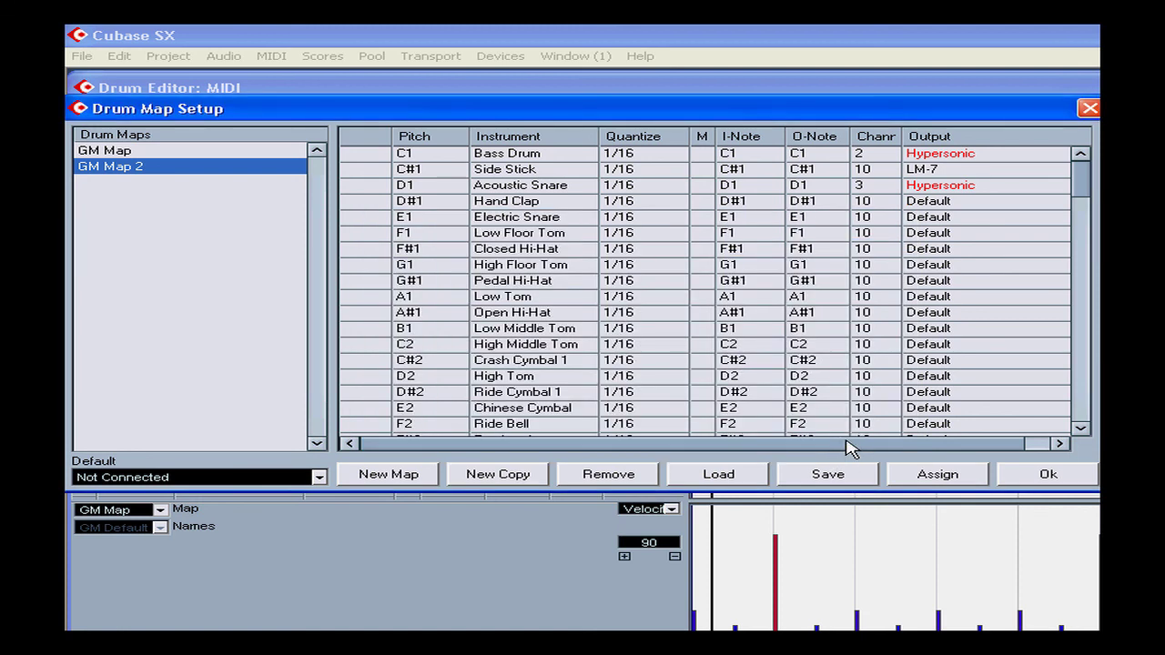
Step: Select GM Map in the drum maps and close Drum Map Setup with OK
left_click(128, 152)
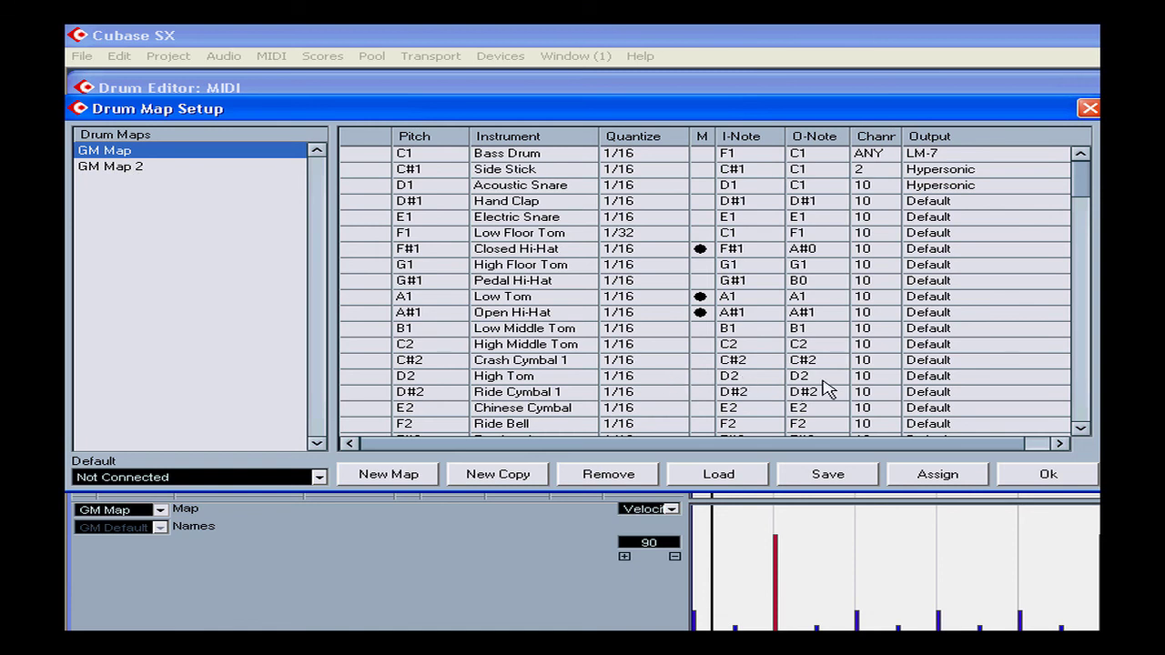
left_click(1047, 475)
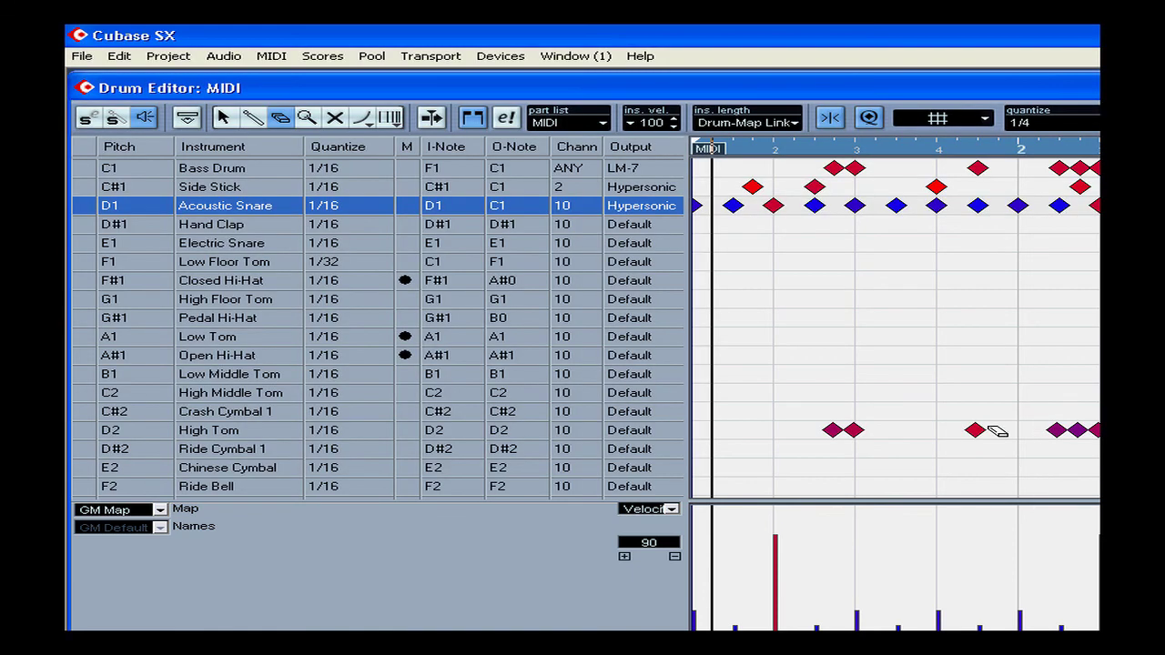